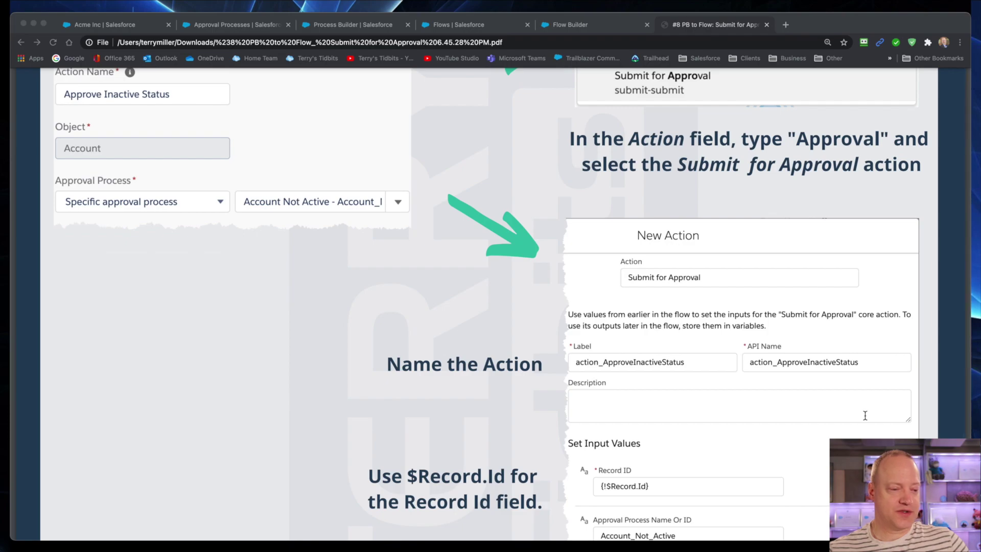
- Read the PDF guide's instructions for configuring the Submit for Approval action, from naming the action through the approval process name
{"action": "scroll", "coordinate": [865, 416], "scroll_direction": "down", "scroll_amount": 1}
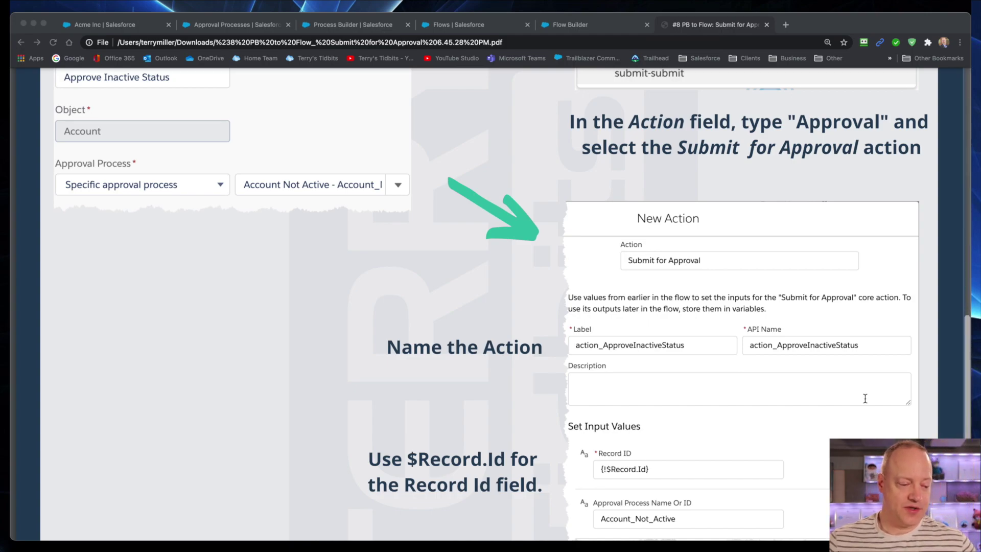
{"action": "scroll", "coordinate": [490, 307], "scroll_direction": "down", "scroll_amount": 5}
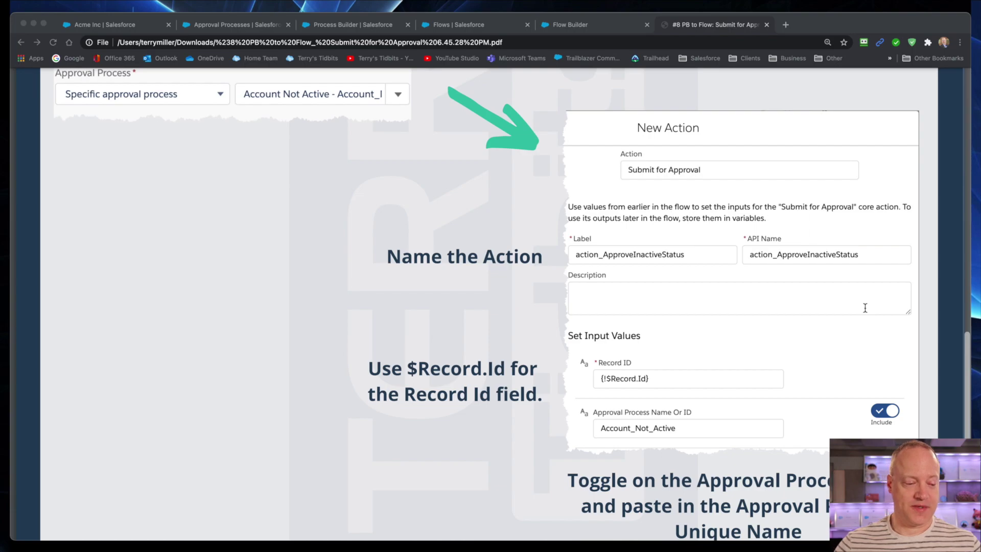
{"action": "scroll", "coordinate": [491, 307], "scroll_direction": "down", "scroll_amount": 1}
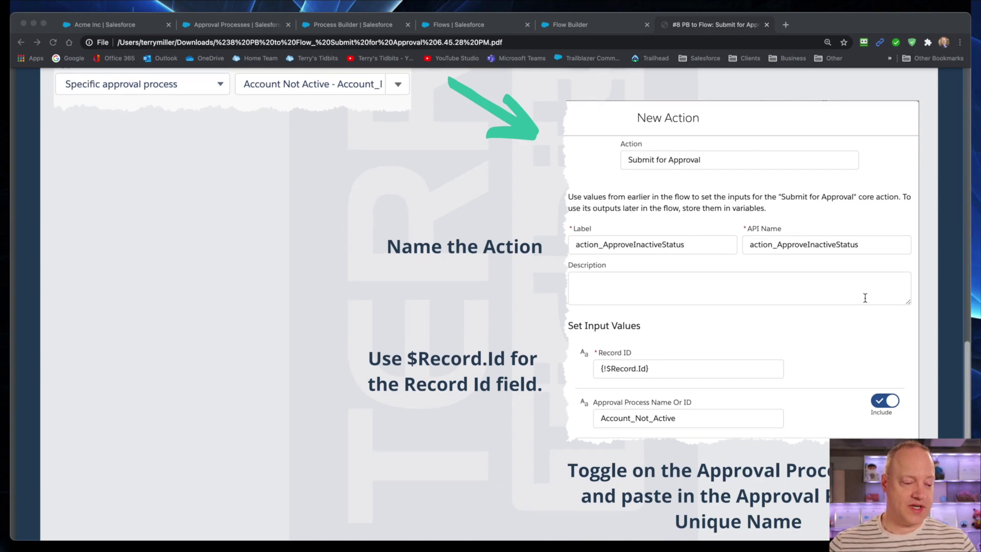
{"action": "scroll", "coordinate": [491, 307], "scroll_direction": "down", "scroll_amount": 10}
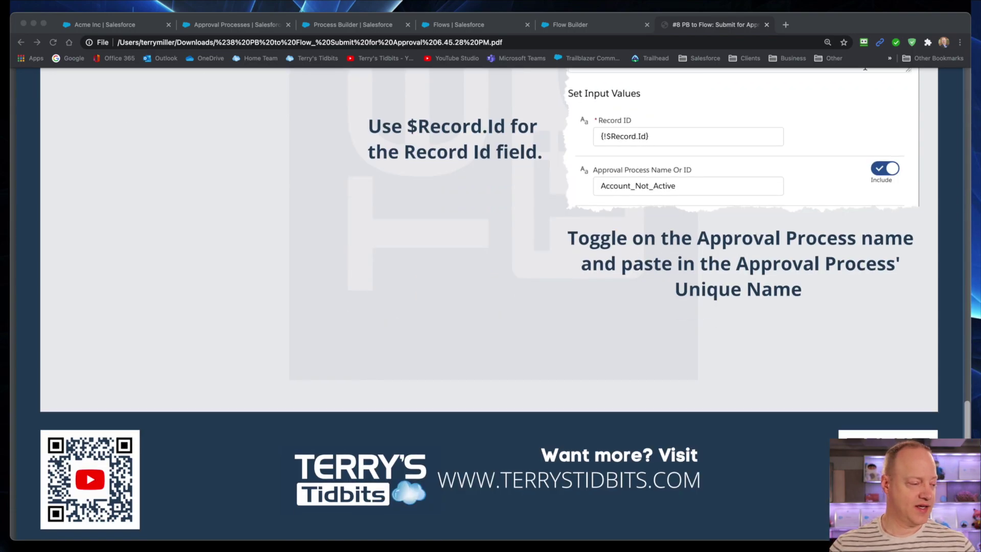
{"action": "scroll", "coordinate": [491, 306], "scroll_direction": "down", "scroll_amount": 1}
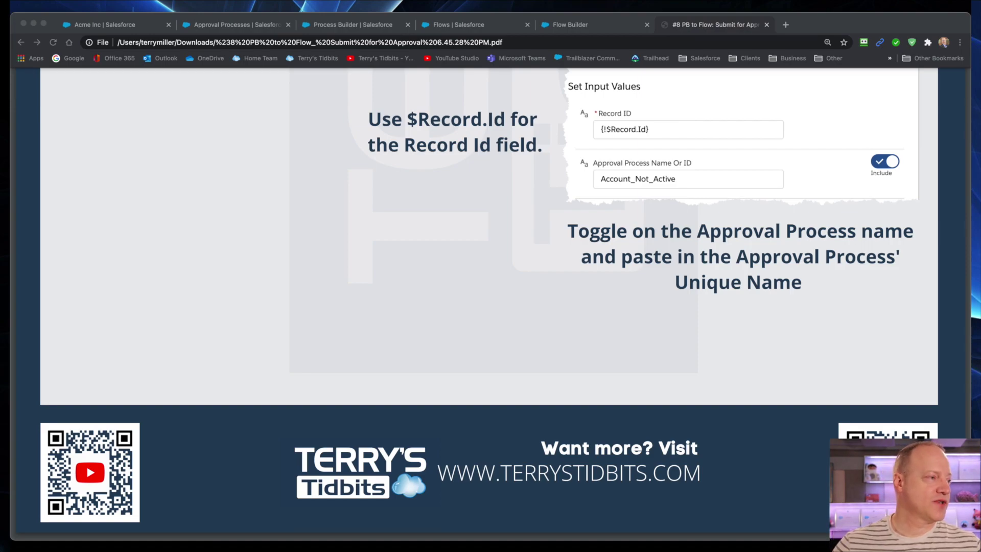
- On the Acme Inc account record, edit the Active field and choose No
{"action": "left_click", "coordinate": [247, 24]}
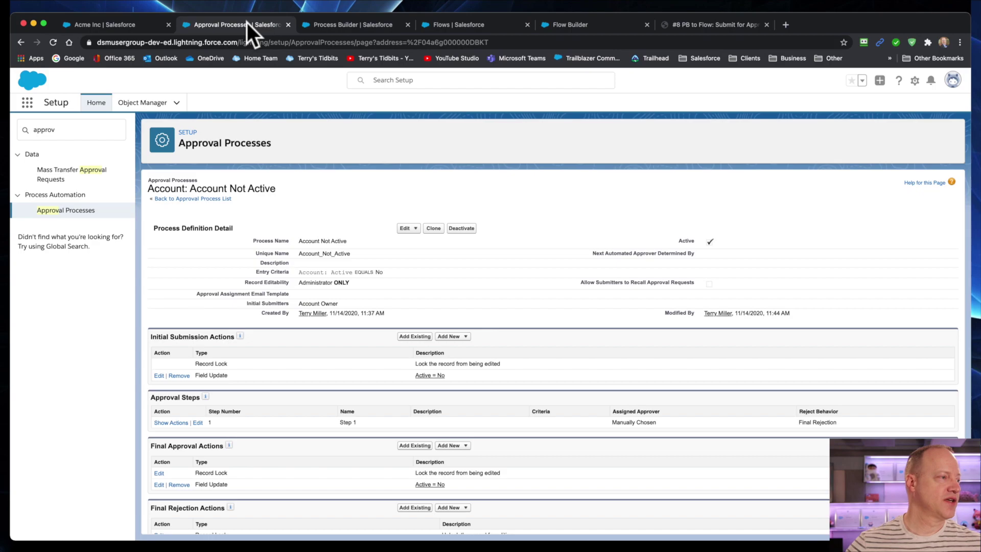
{"action": "left_click", "coordinate": [141, 23]}
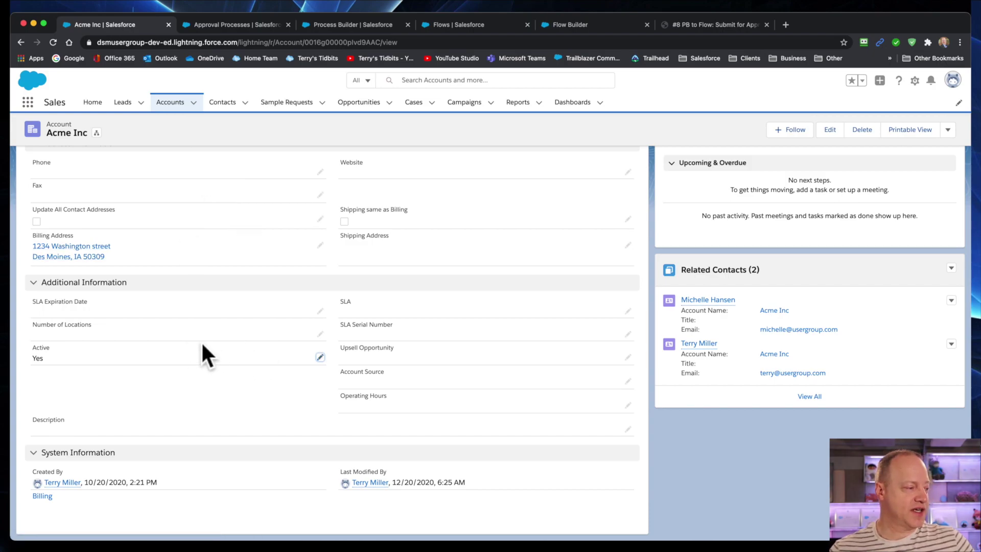
{"action": "left_click", "coordinate": [320, 356]}
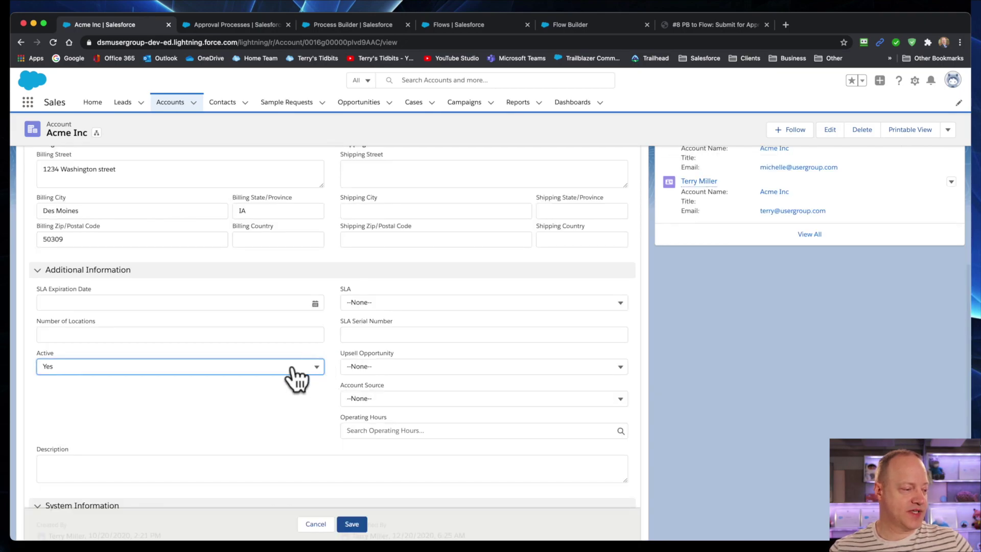
{"action": "left_click", "coordinate": [317, 366]}
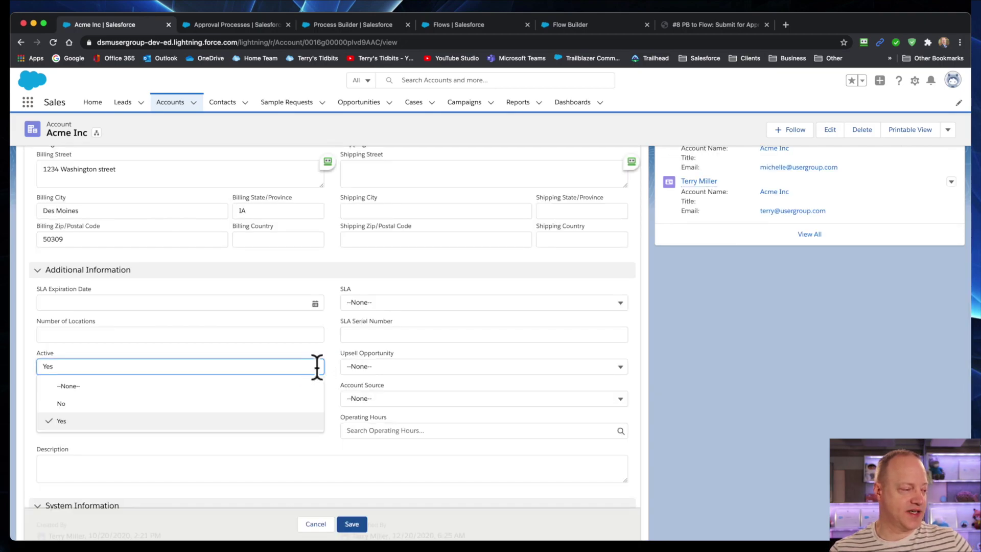
{"action": "left_click", "coordinate": [292, 404]}
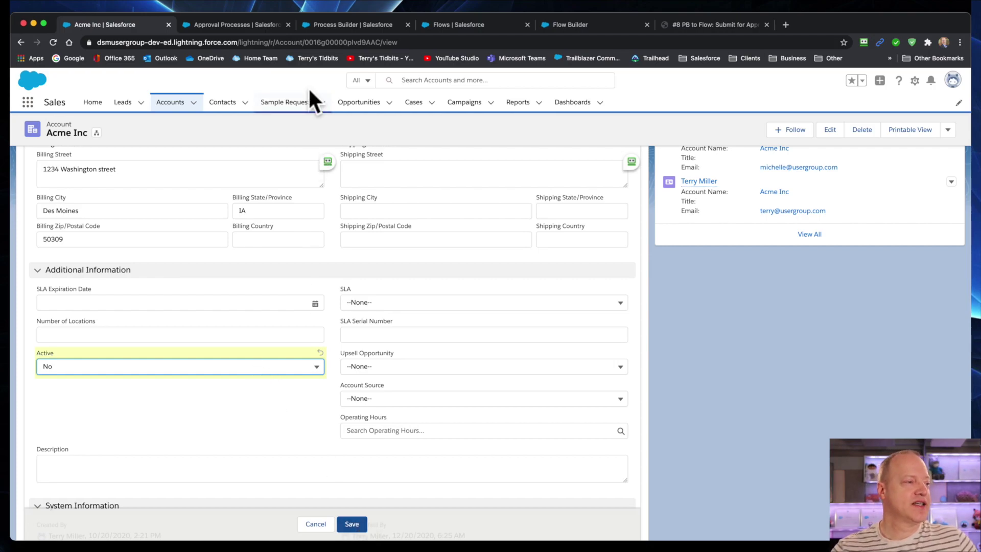
- Review the Account Not Active approval process, examining its submission, approval, rejection and recall actions and its unique name
{"action": "left_click", "coordinate": [243, 24]}
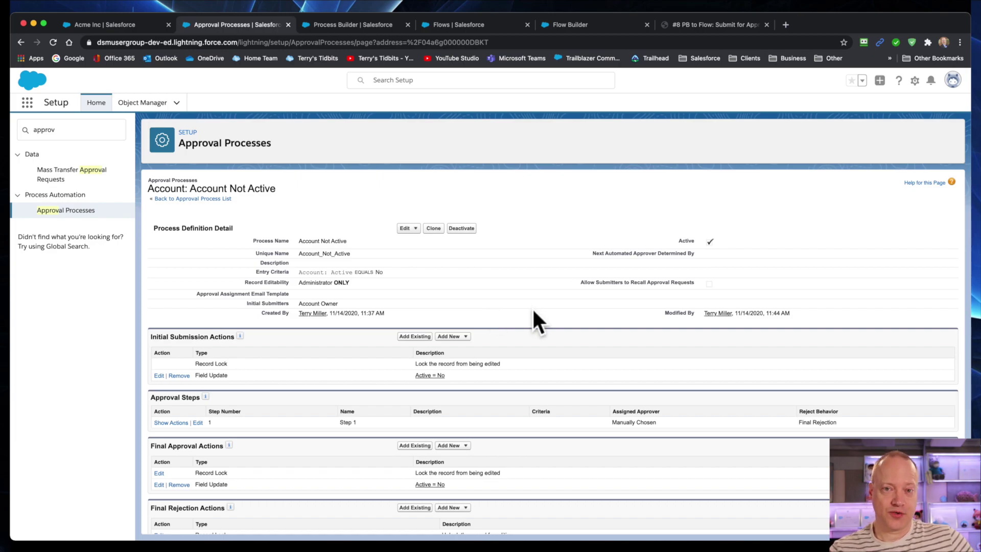
{"action": "scroll", "coordinate": [533, 310], "scroll_direction": "down", "scroll_amount": 3}
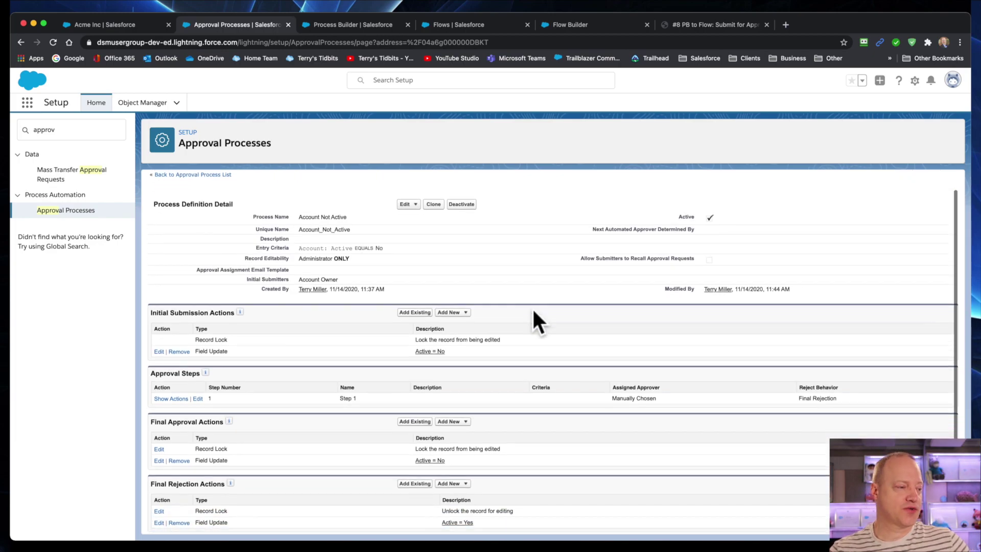
{"action": "scroll", "coordinate": [534, 311], "scroll_direction": "down", "scroll_amount": 1}
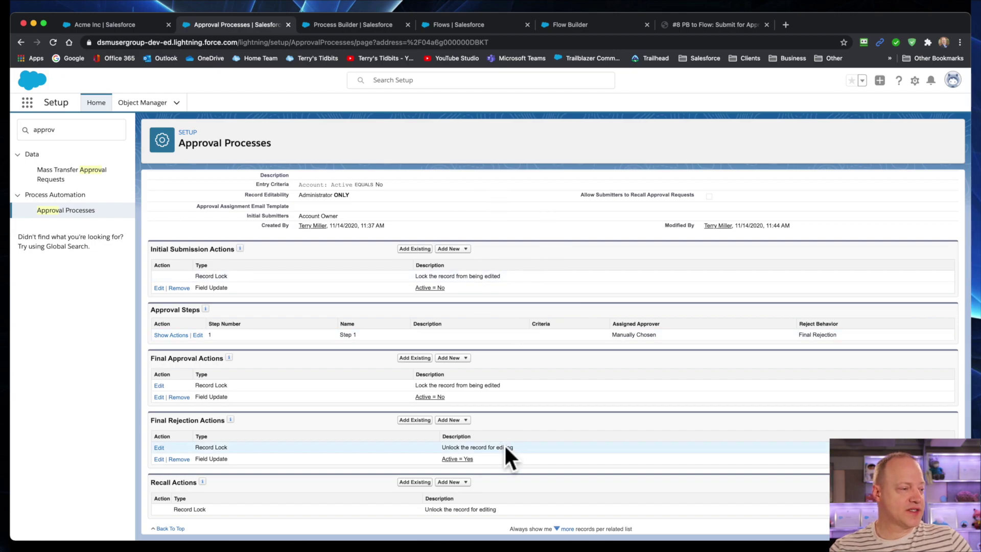
{"action": "scroll", "coordinate": [503, 444], "scroll_direction": "up", "scroll_amount": 4}
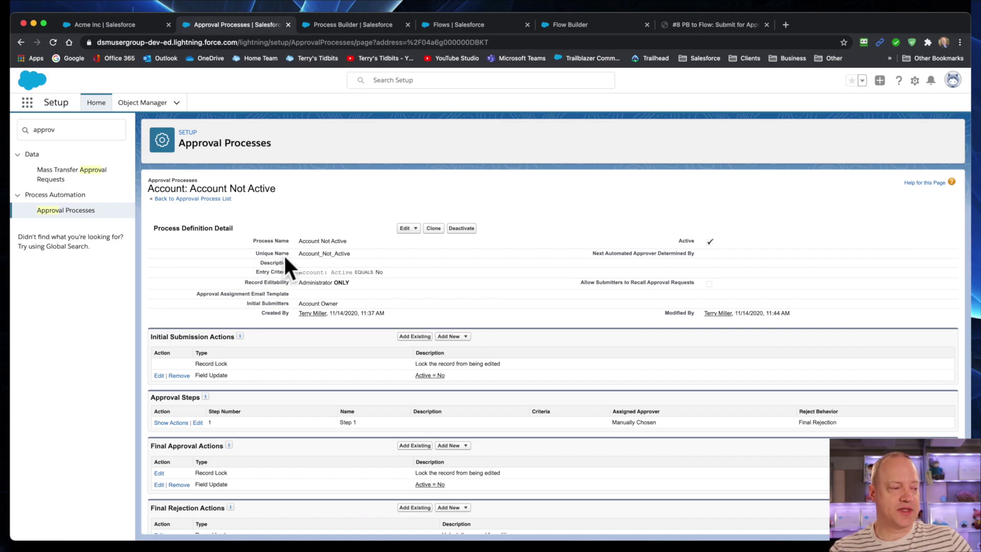
{"action": "left_click_drag", "start_coordinate": [351, 254], "coordinate": [296, 257]}
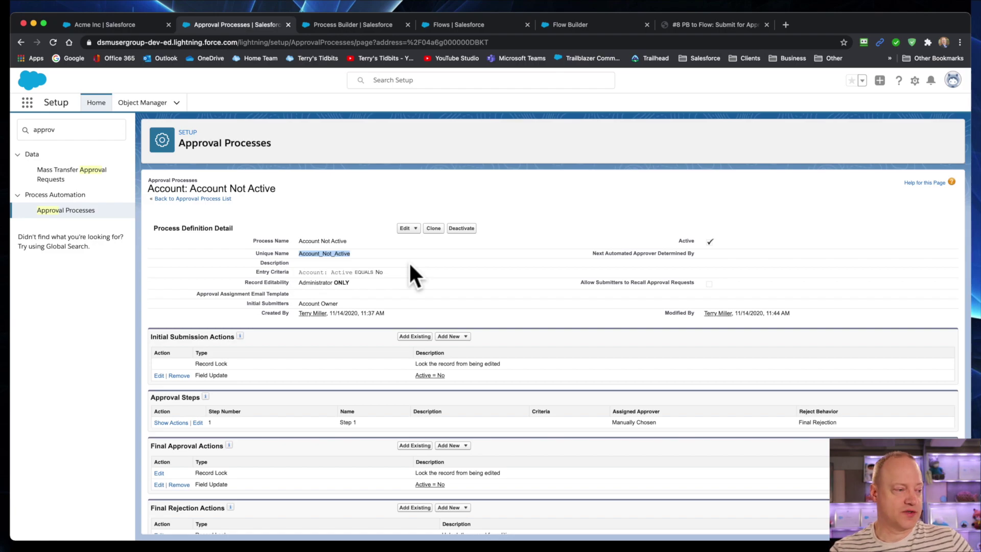
{"action": "left_click", "coordinate": [377, 250]}
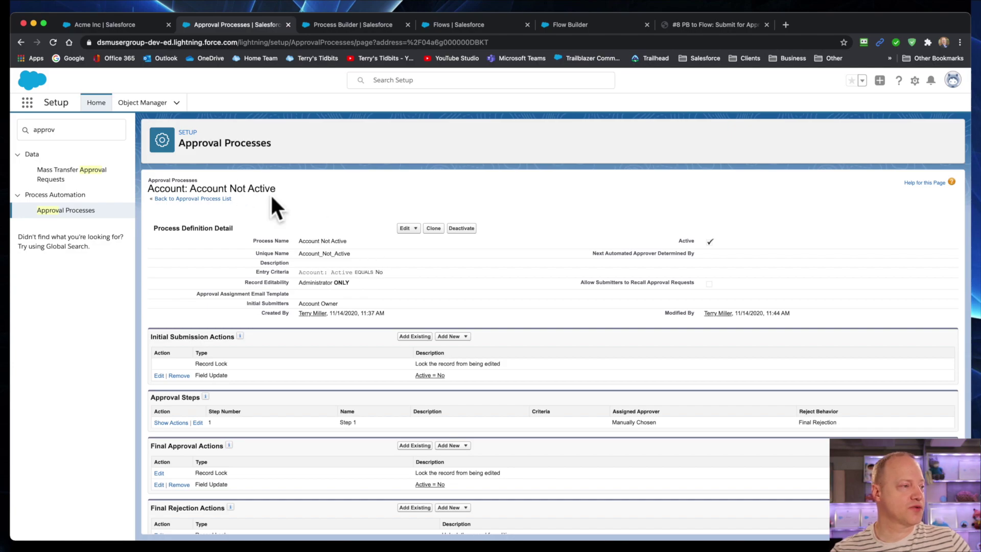
- In the Account Automations process, examine the Active = No criteria and its Account Not Active submit-for-approval action
{"action": "left_click", "coordinate": [325, 25]}
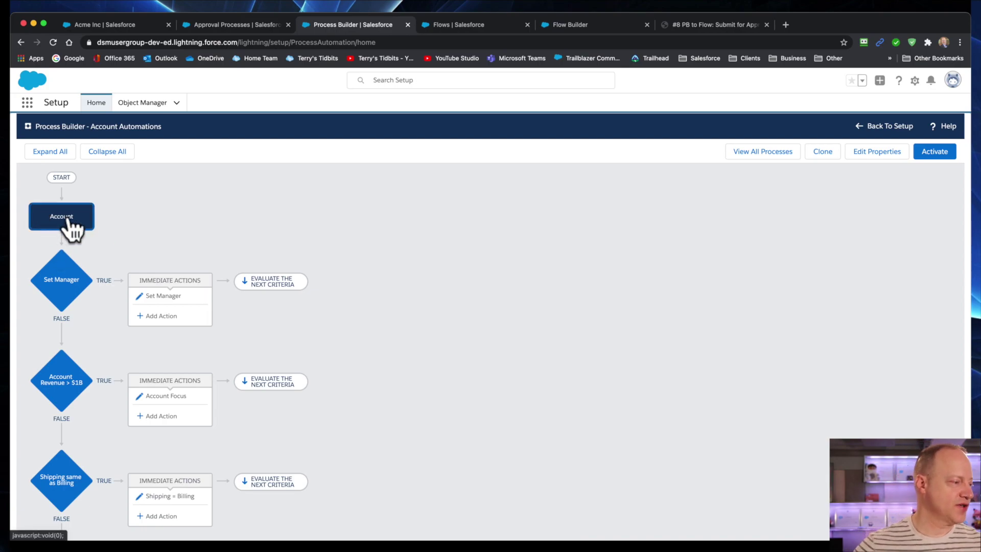
{"action": "scroll", "coordinate": [113, 364], "scroll_direction": "down", "scroll_amount": 5}
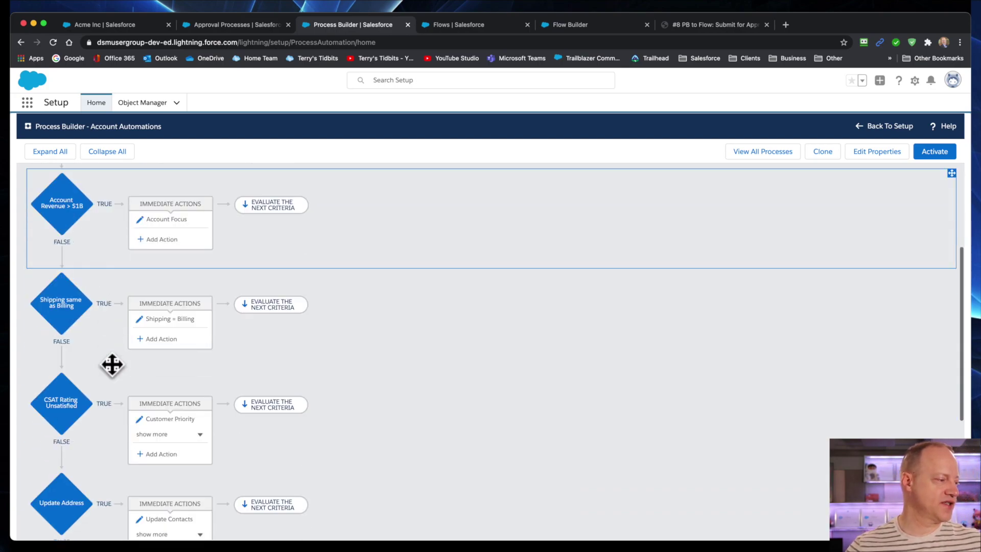
{"action": "scroll", "coordinate": [106, 385], "scroll_direction": "down", "scroll_amount": 3}
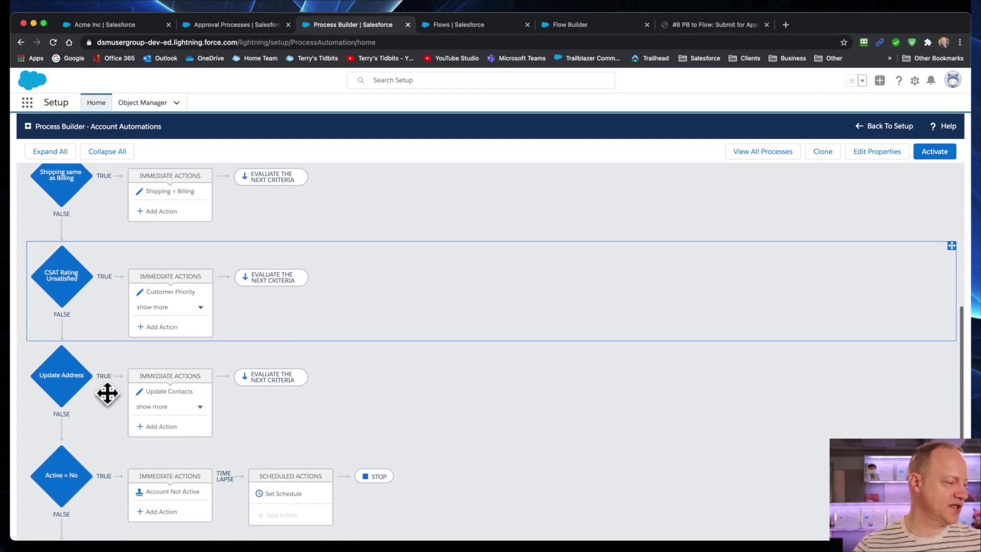
{"action": "scroll", "coordinate": [107, 394], "scroll_direction": "down", "scroll_amount": 3}
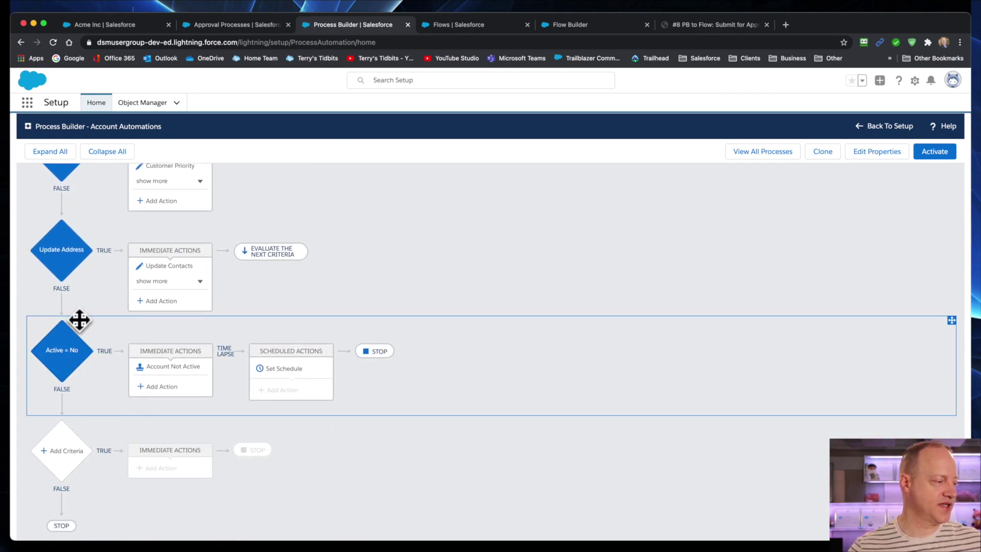
{"action": "left_click", "coordinate": [57, 361]}
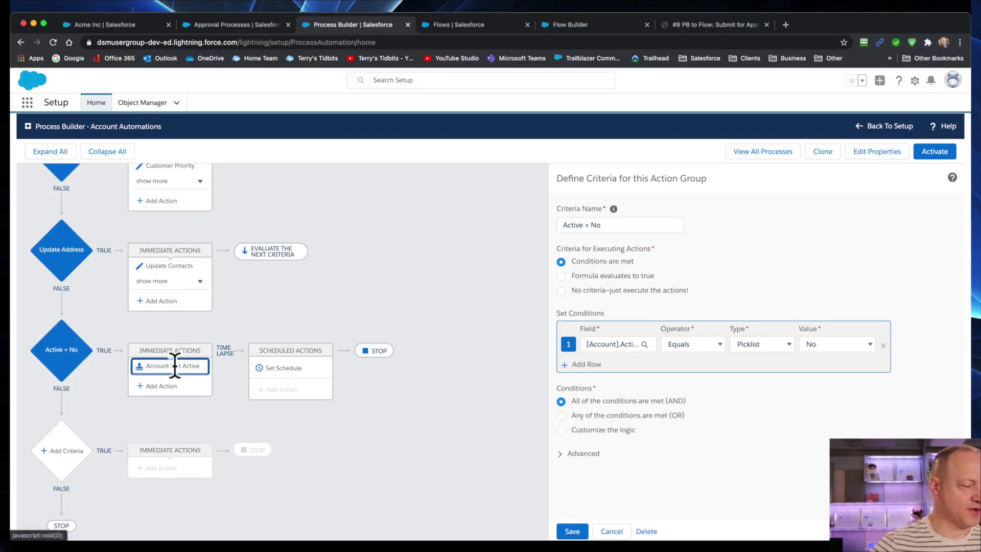
{"action": "left_click", "coordinate": [176, 366]}
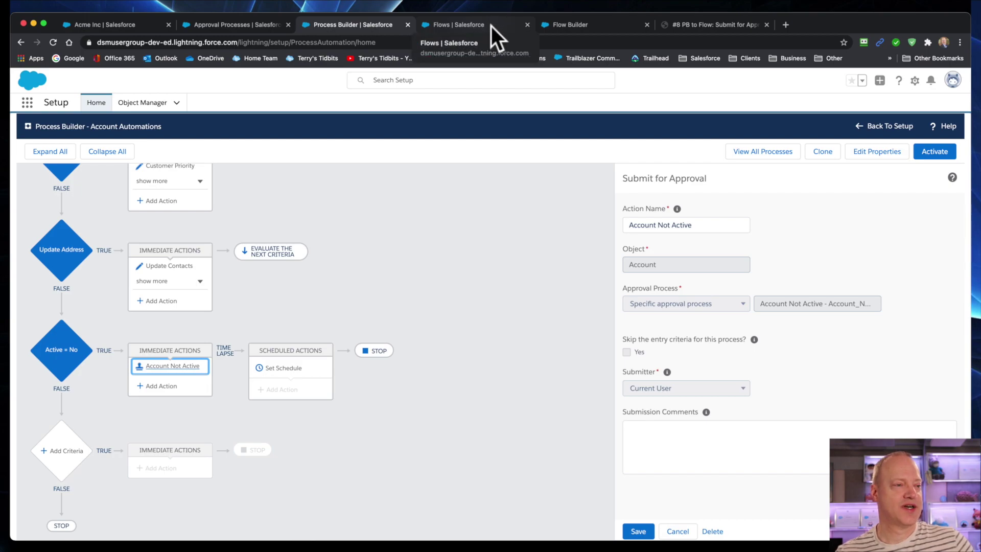
- In the accountAfterRecordTriggerFlow, set the decActive decision's Inactive outcome to execute only if the triggering record is updated to meet the condition requirements
{"action": "left_click", "coordinate": [596, 26]}
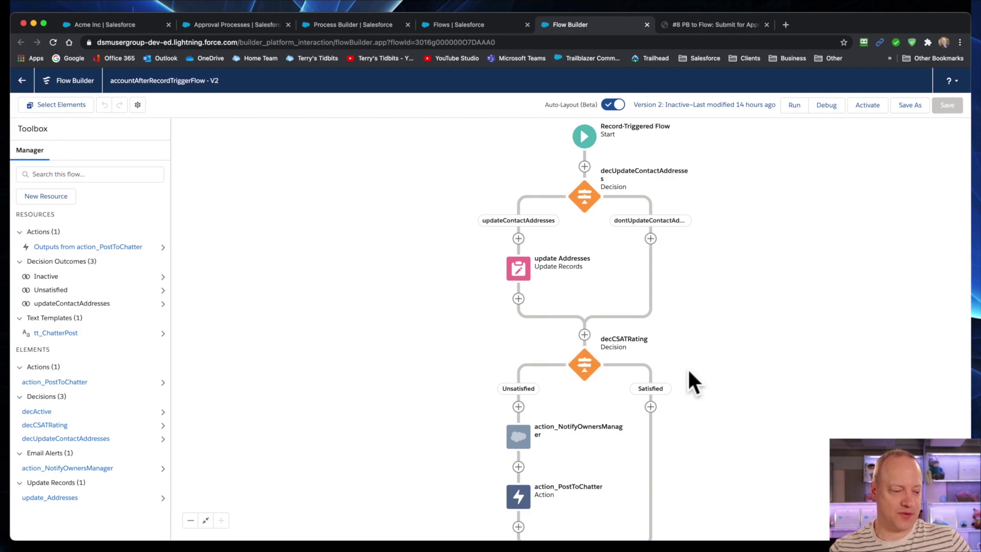
{"action": "left_click_drag", "start_coordinate": [685, 424], "coordinate": [692, 154]}
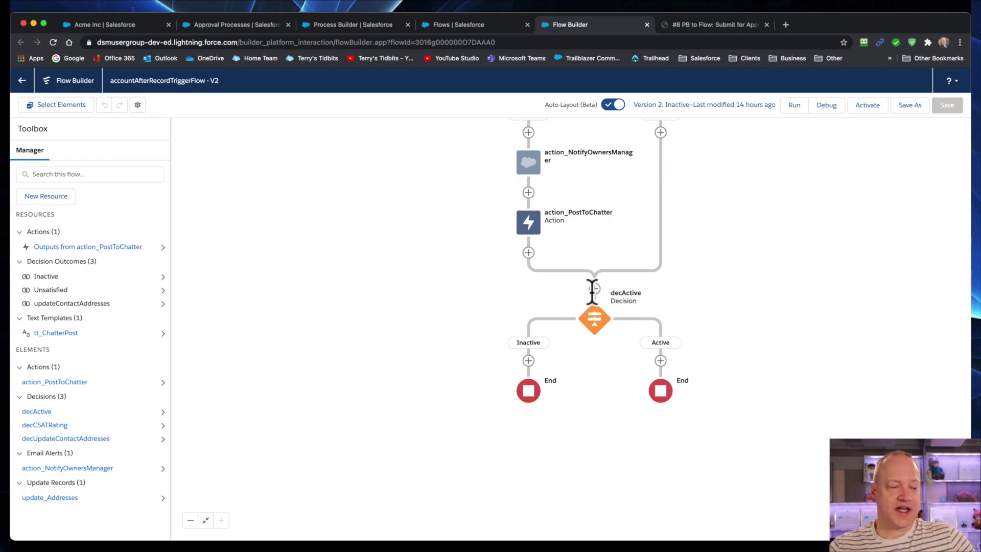
{"action": "left_click", "coordinate": [594, 321]}
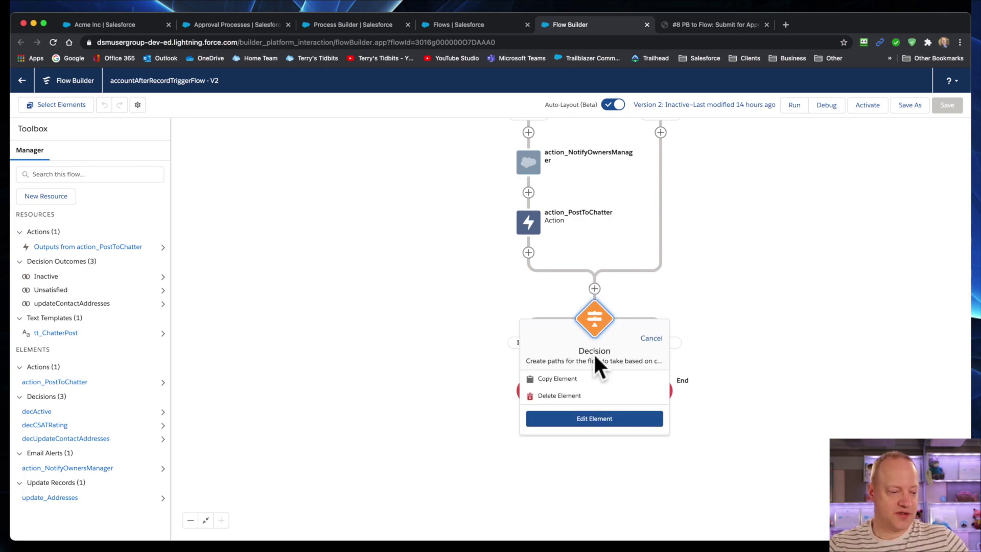
{"action": "left_click", "coordinate": [596, 417]}
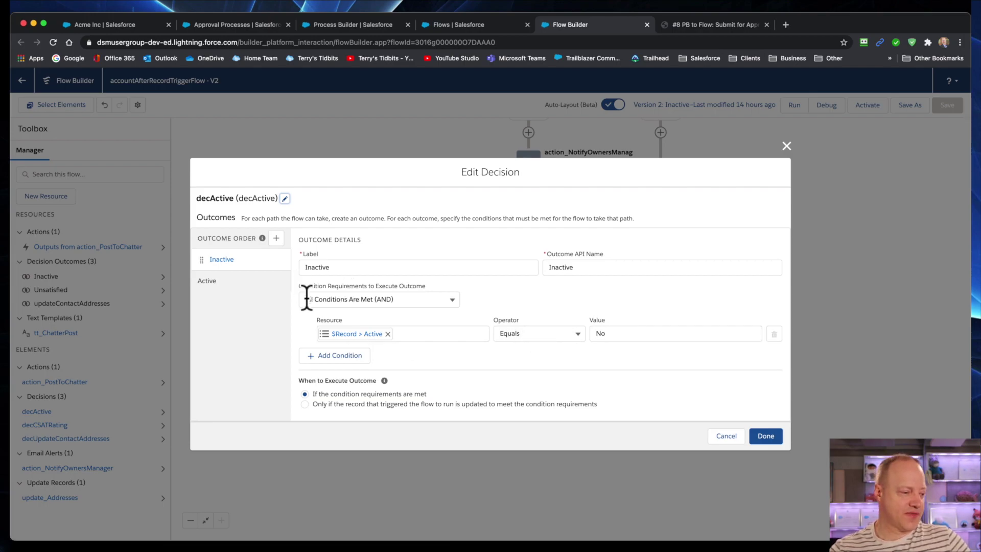
{"action": "left_click", "coordinate": [305, 405]}
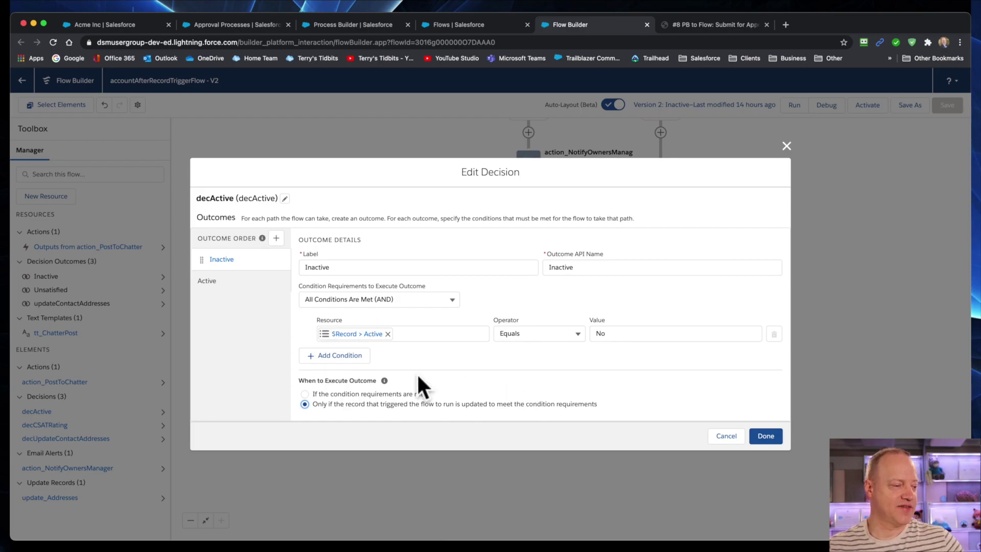
{"action": "left_click", "coordinate": [211, 283]}
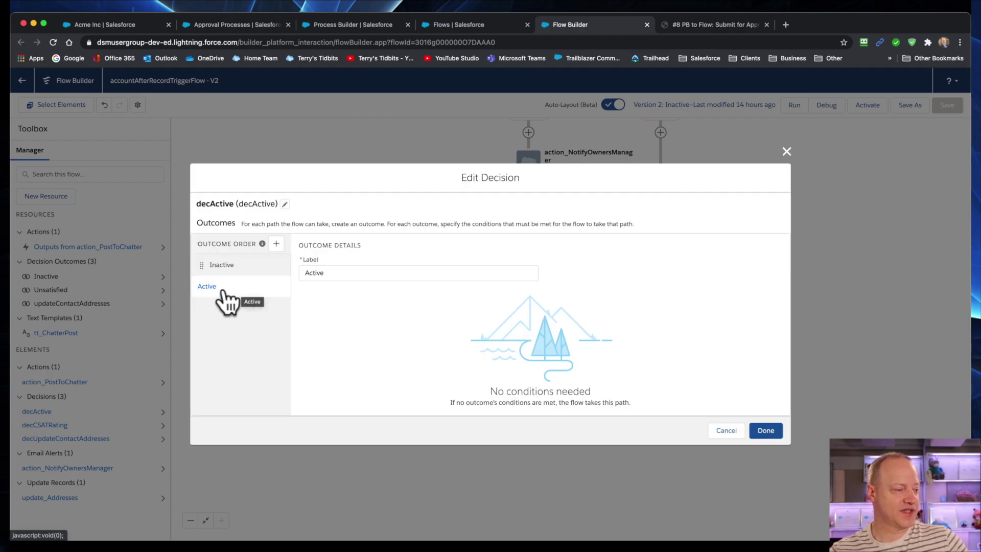
{"action": "left_click", "coordinate": [766, 432]}
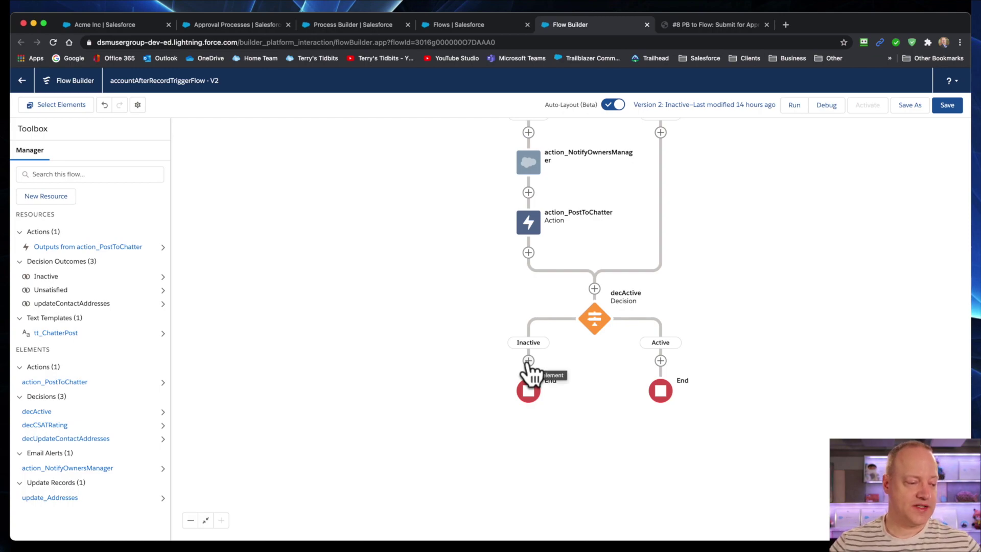
- Add an action element to the Inactive path of decActive, search the actions for "app" and choose Submit for Approval
{"action": "left_click", "coordinate": [528, 361]}
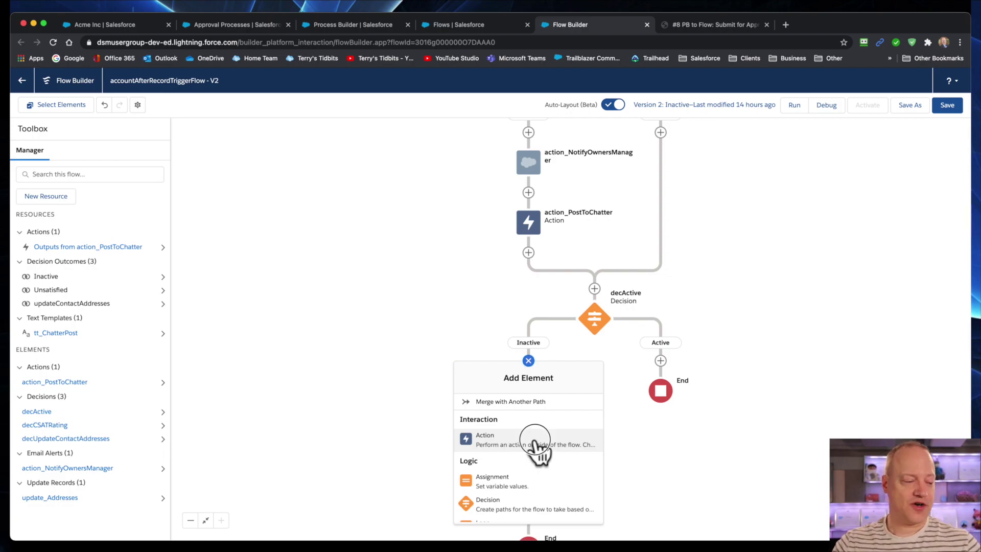
{"action": "left_click", "coordinate": [533, 444]}
{"action": "left_click", "coordinate": [529, 203]}
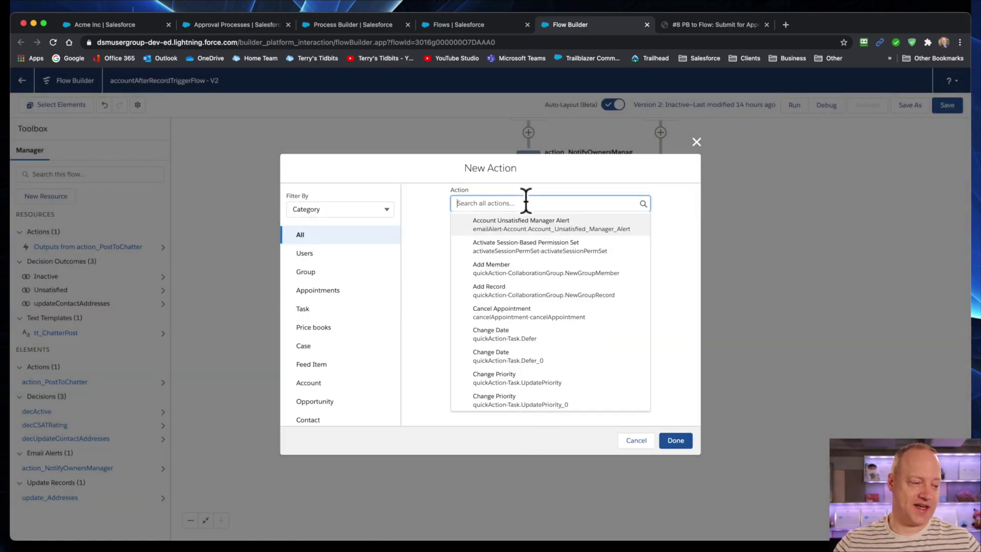
{"action": "scroll", "coordinate": [585, 307], "scroll_direction": "down", "scroll_amount": 5}
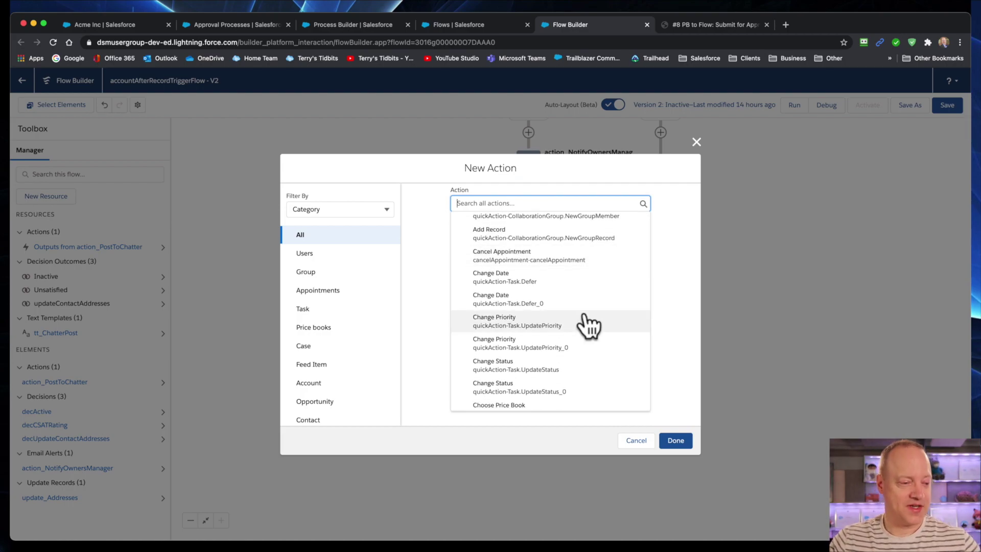
{"action": "scroll", "coordinate": [588, 326], "scroll_direction": "down", "scroll_amount": 10}
{"action": "scroll", "coordinate": [588, 326], "scroll_direction": "down", "scroll_amount": 8}
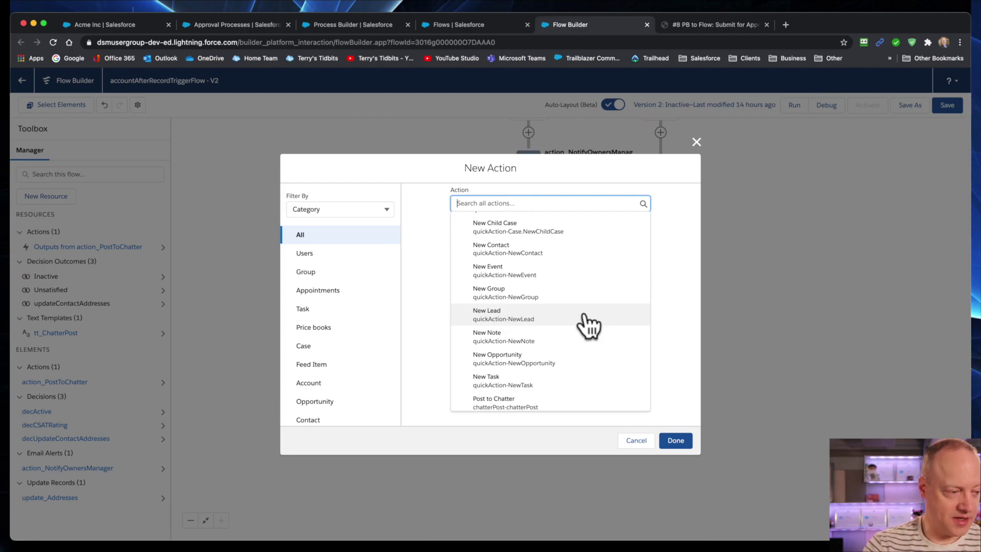
{"action": "type", "text": "app"}
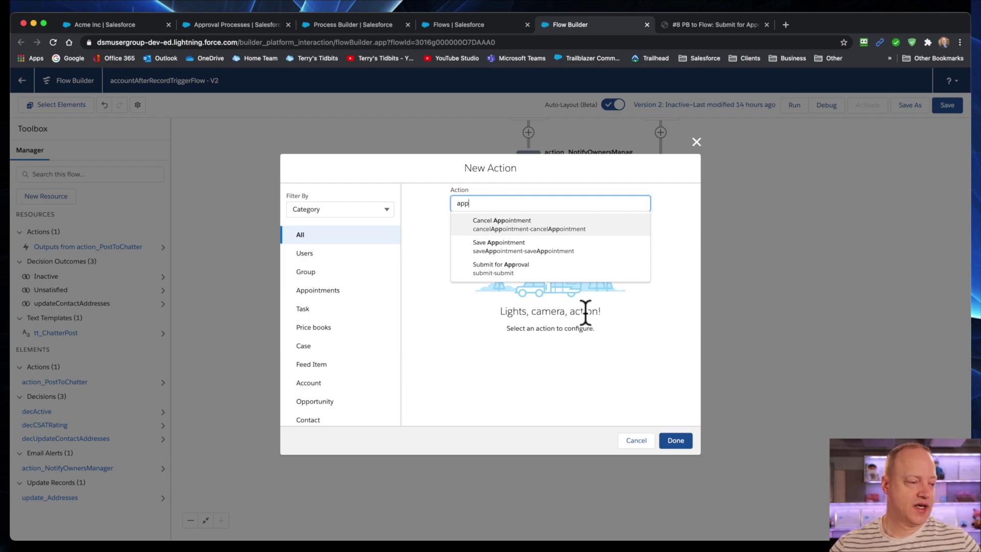
{"action": "left_click", "coordinate": [524, 269]}
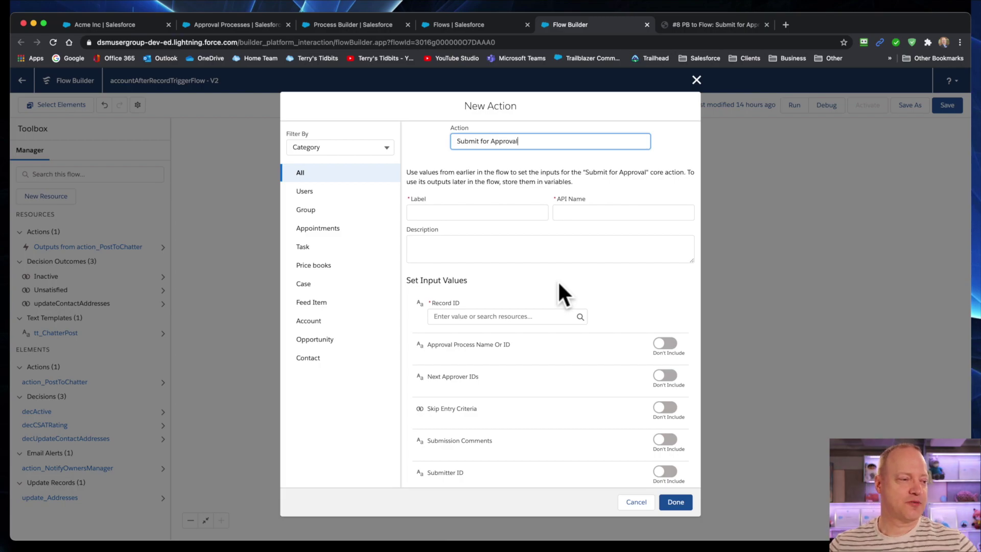
- Give the Submit for Approval action the label and API name actionSubmitForApproval
{"action": "left_click", "coordinate": [467, 212]}
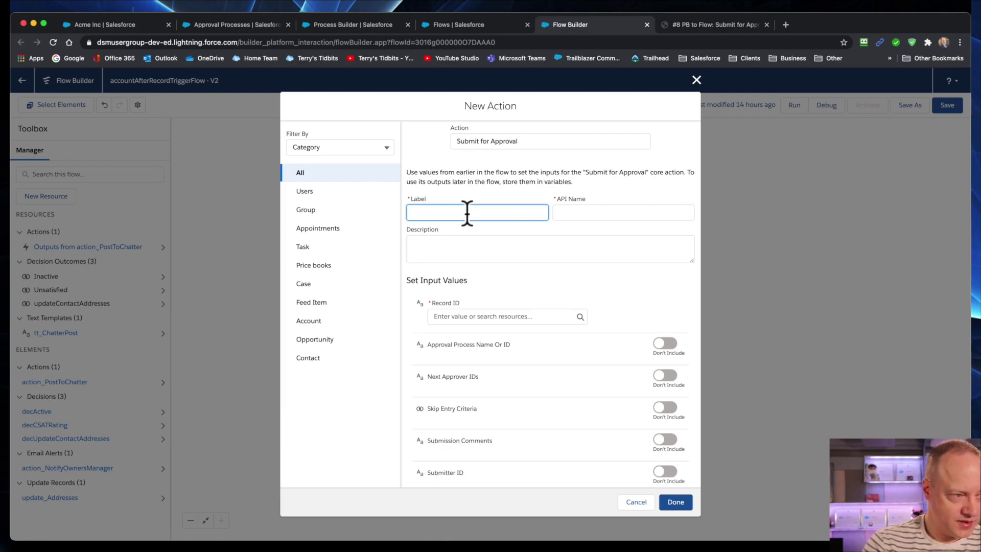
{"action": "type", "text": "action"}
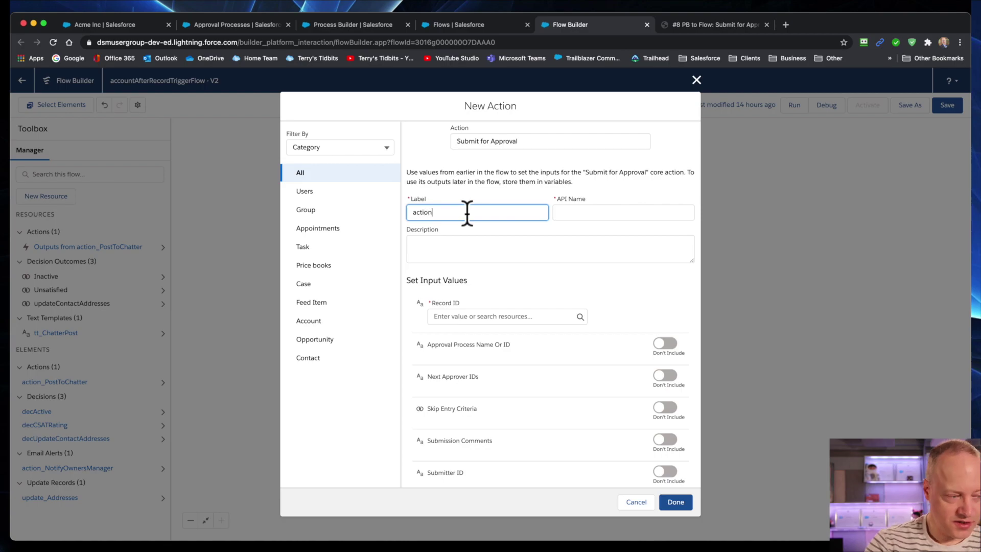
{"action": "type", "text": "S"}
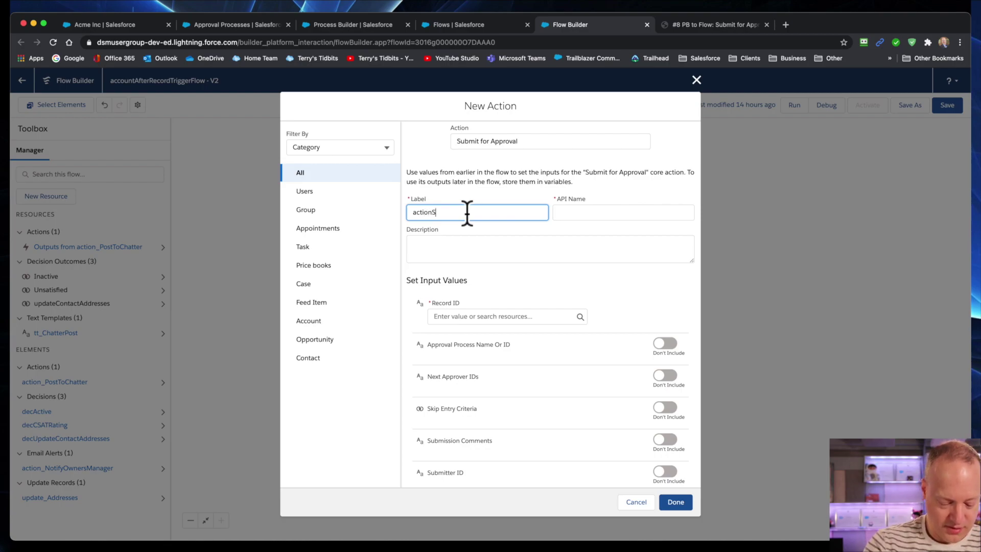
{"action": "type", "text": "ubm"}
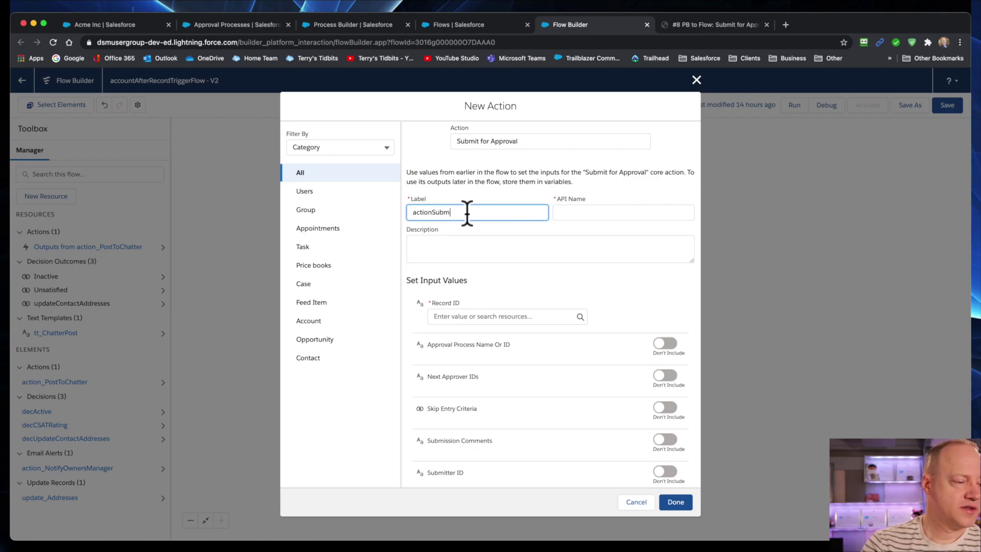
{"action": "type", "text": "itFor"}
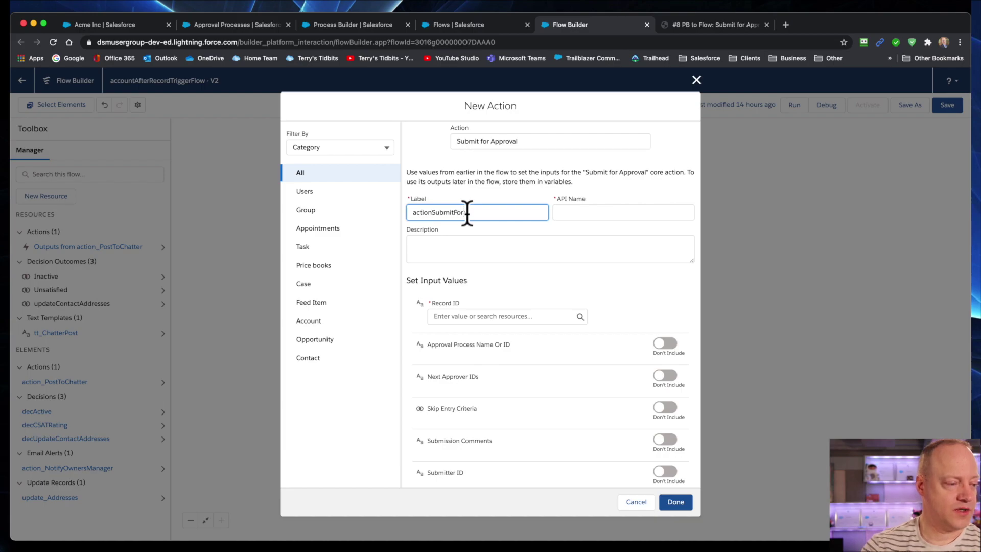
{"action": "type", "text": "Approva"}
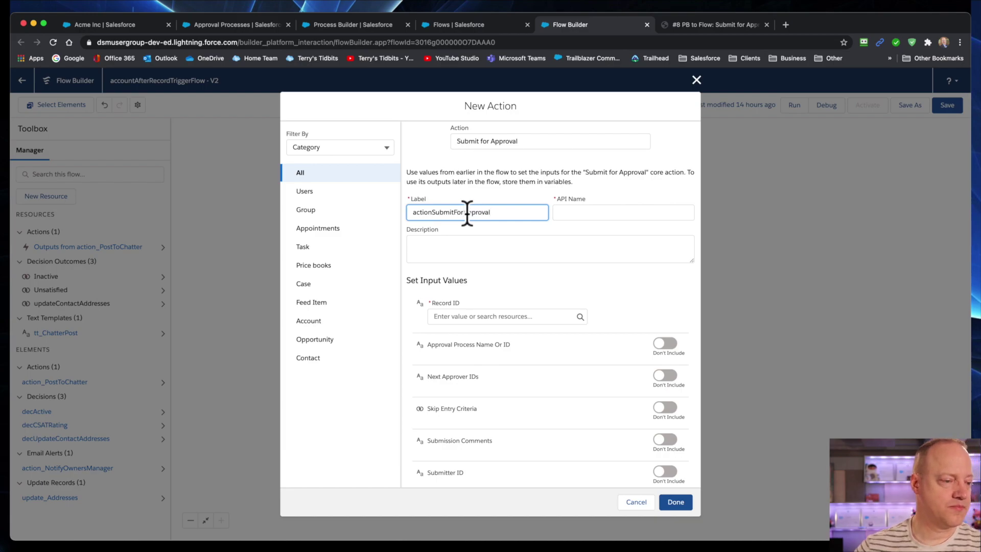
{"action": "type", "text": "l"}
{"action": "key", "text": "Tab"}
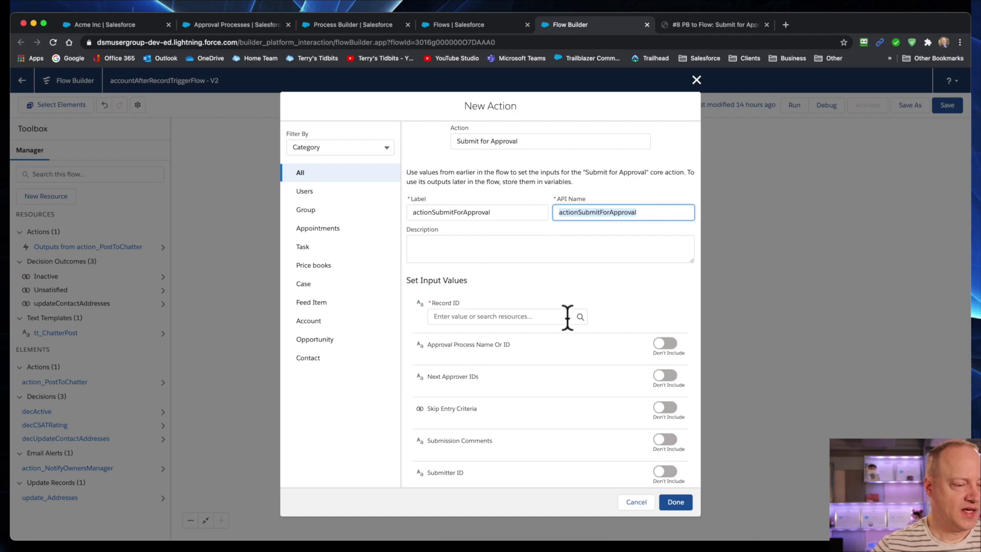
- Set the action's Record ID to the triggering account's ID, {!$Record.Id}
{"action": "left_click", "coordinate": [511, 314]}
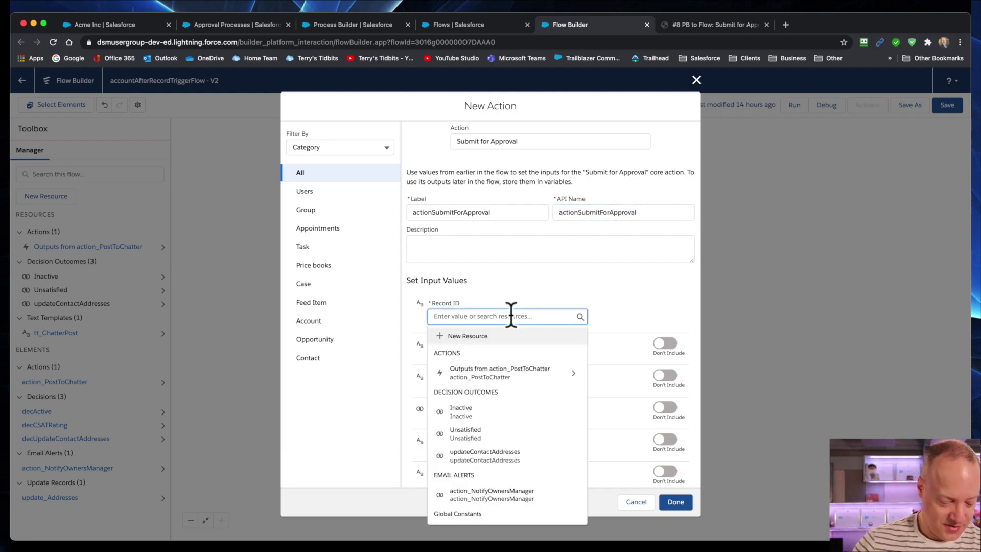
{"action": "type", "text": "$"}
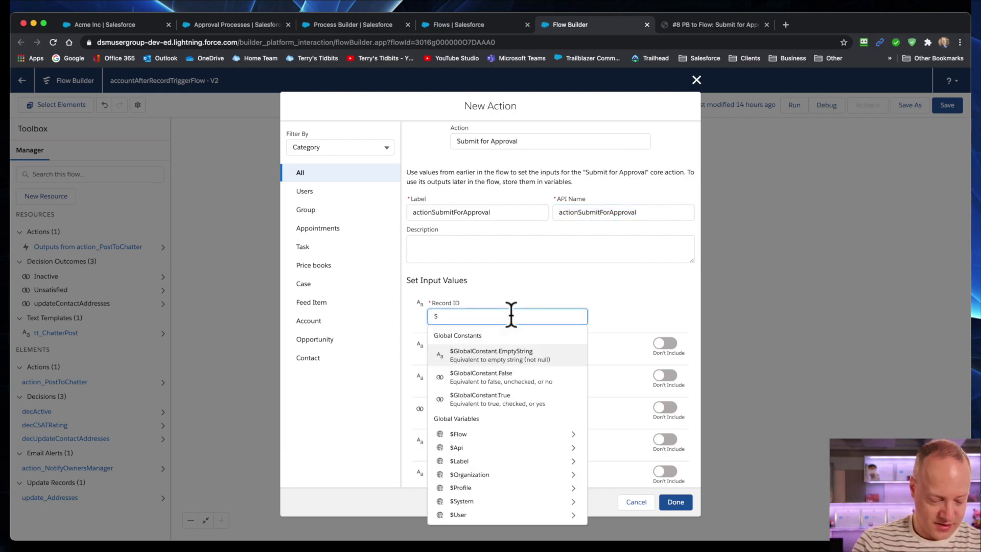
{"action": "type", "text": "reco"}
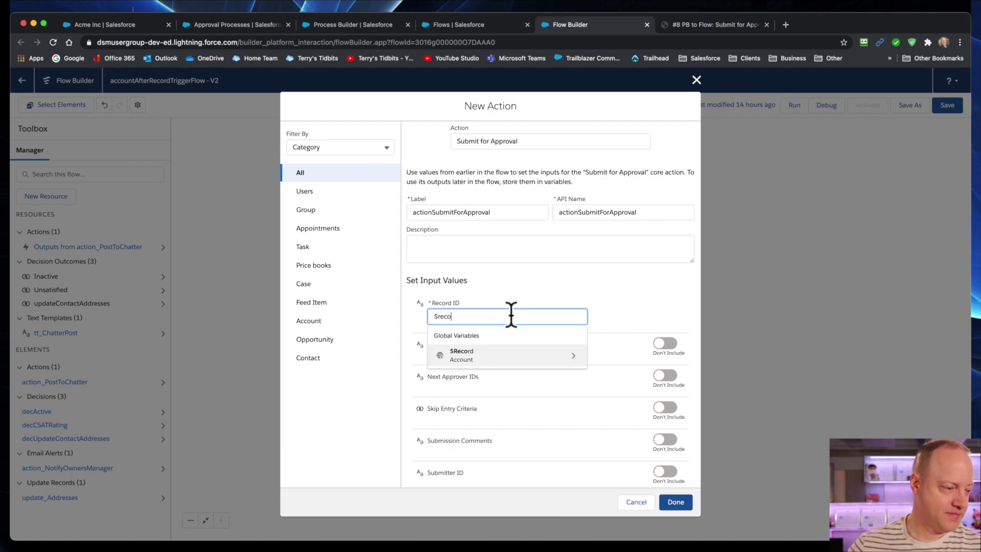
{"action": "type", "text": "rd"}
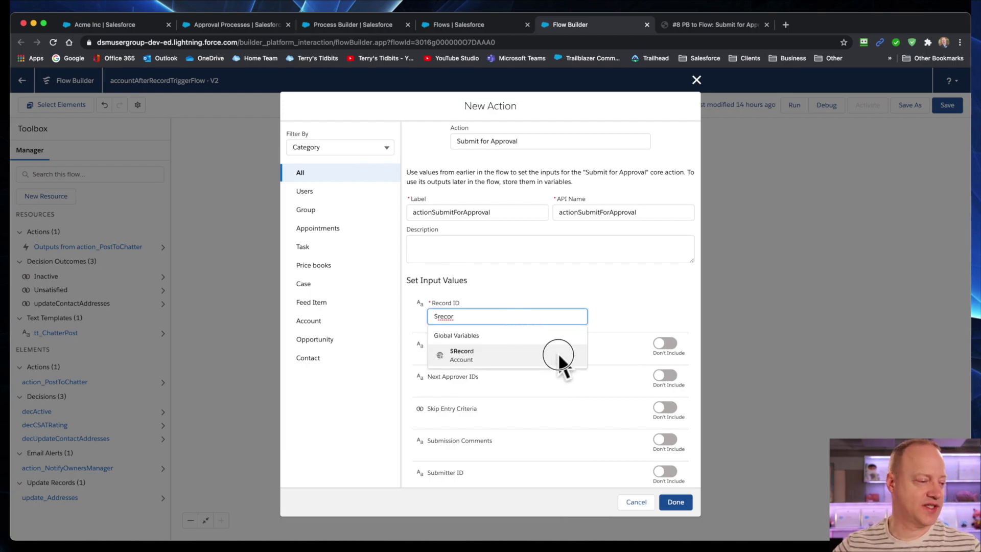
{"action": "left_click", "coordinate": [557, 353]}
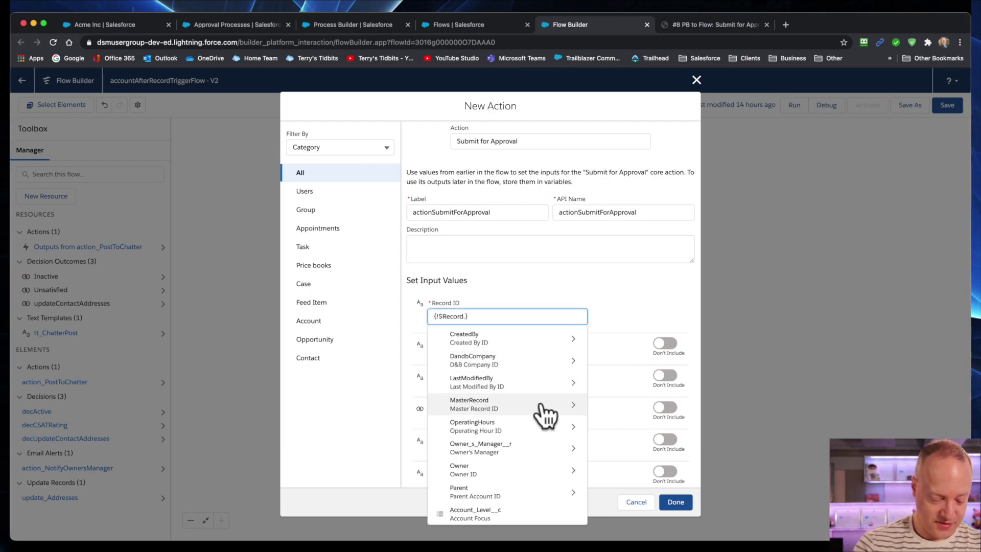
{"action": "type", "text": "id"}
{"action": "scroll", "coordinate": [537, 473], "scroll_direction": "down", "scroll_amount": 1}
{"action": "scroll", "coordinate": [536, 465], "scroll_direction": "down", "scroll_amount": 3}
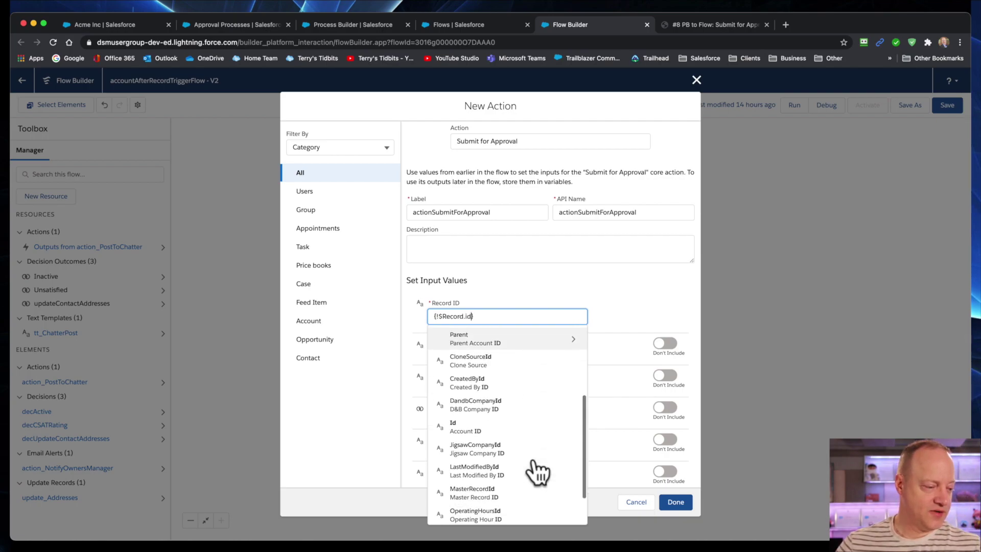
{"action": "left_click", "coordinate": [481, 422]}
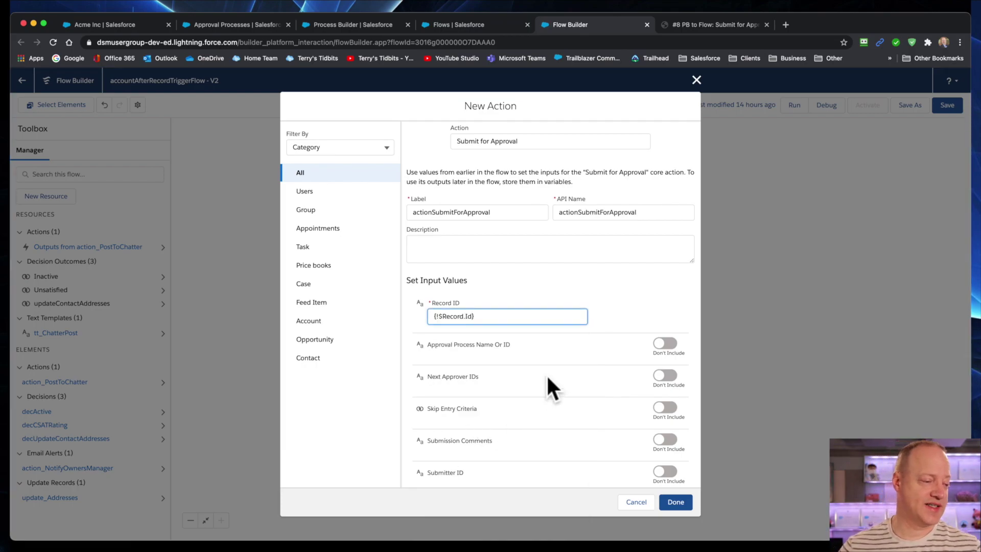
- Include the Approval Process Name Or ID input and copy the unique name Account_Not_Active from the Account Not Active approval process page
{"action": "scroll", "coordinate": [571, 382], "scroll_direction": "down", "scroll_amount": 1}
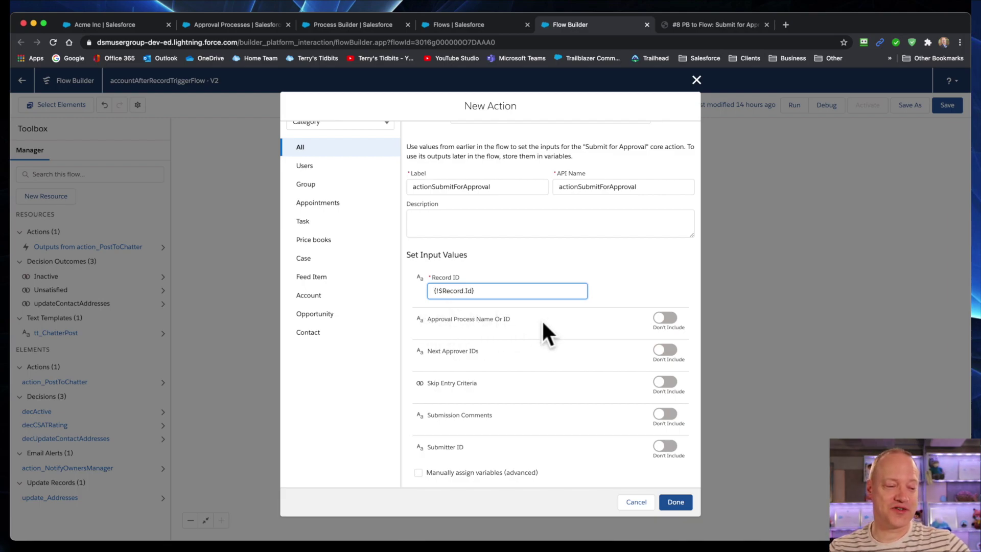
{"action": "left_click", "coordinate": [664, 320]}
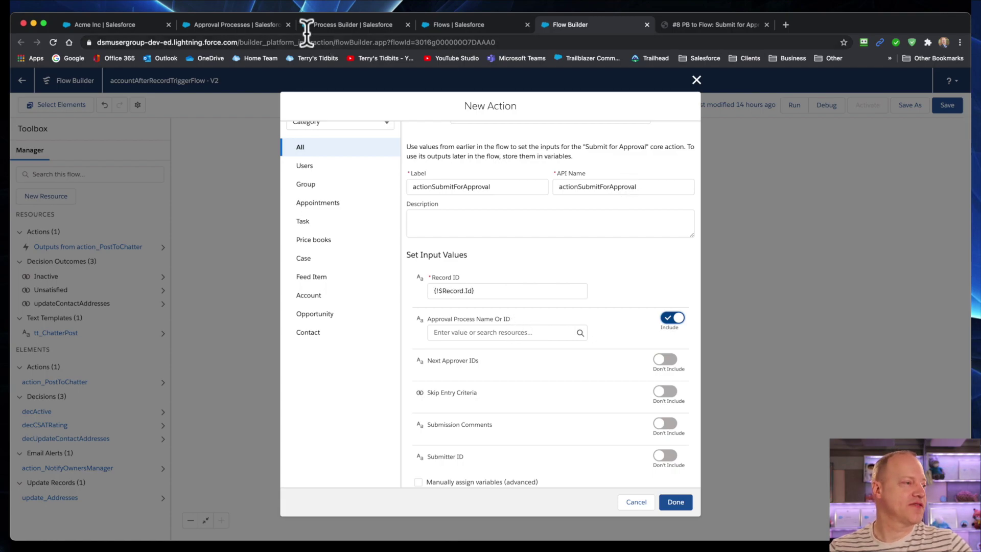
{"action": "left_click", "coordinate": [213, 25]}
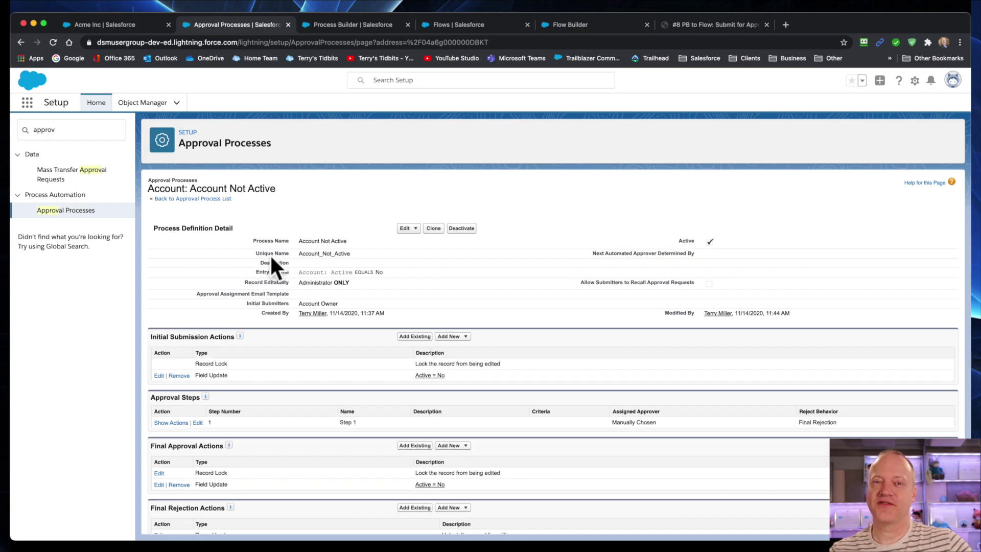
{"action": "double_click", "coordinate": [315, 254]}
{"action": "key", "text": "ctrl+c"}
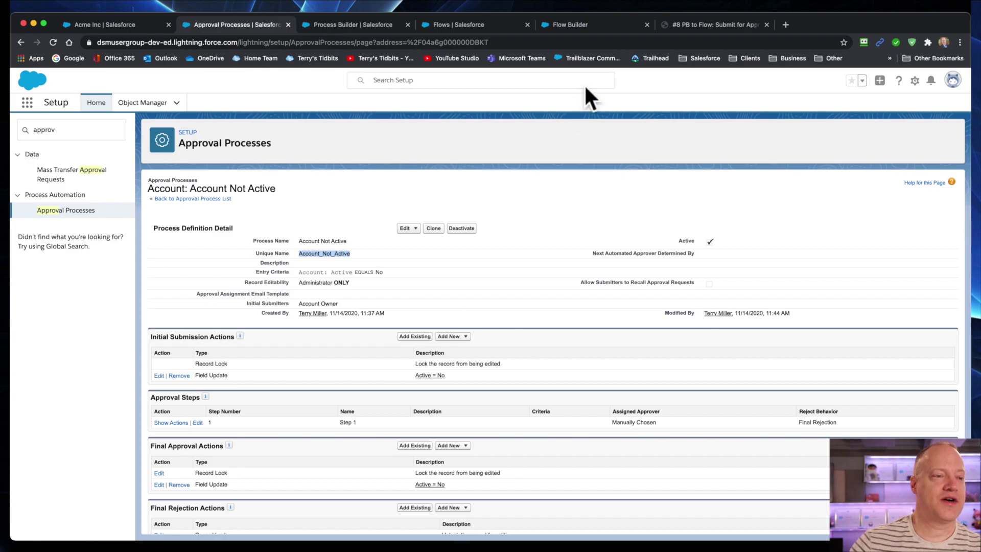
- Back in the flow's new action, paste Account_Not_Active as the Approval Process Name Or ID and finish the action
{"action": "left_click", "coordinate": [595, 23]}
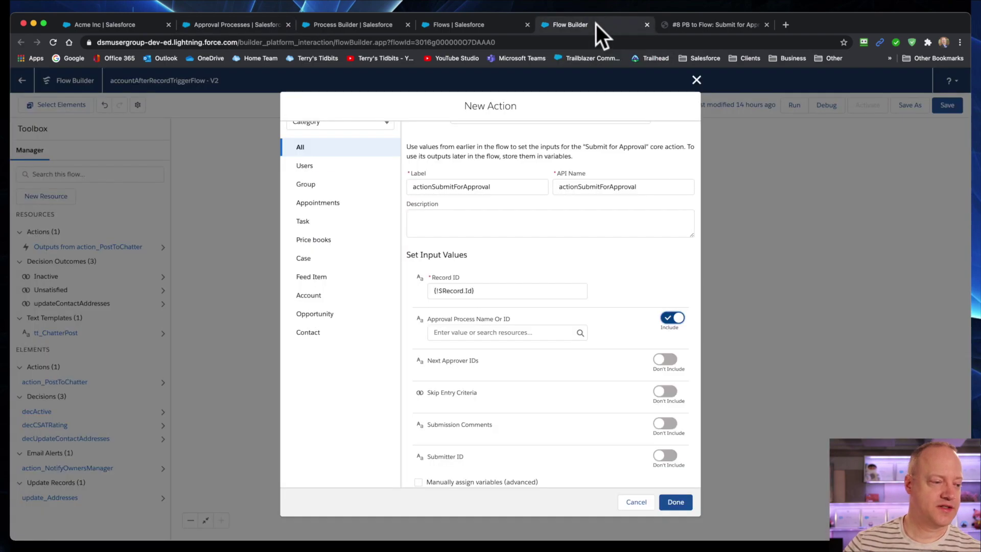
{"action": "left_click", "coordinate": [450, 333]}
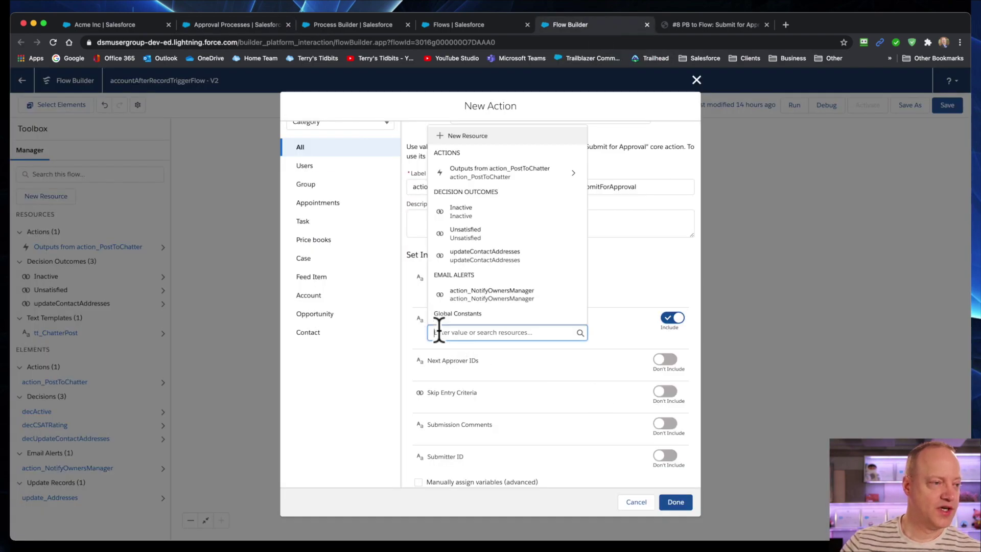
{"action": "key", "text": "ctrl+v"}
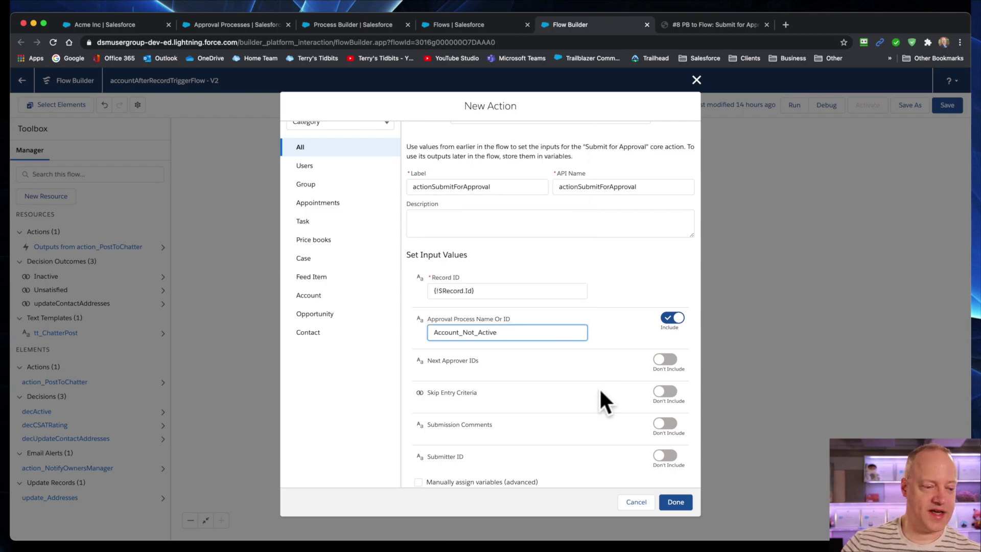
{"action": "left_click", "coordinate": [635, 325]}
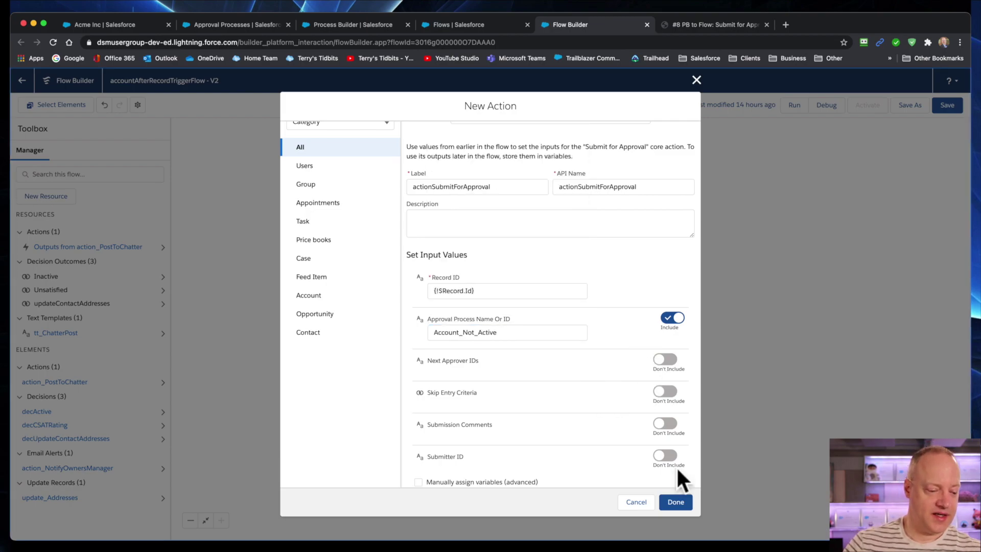
{"action": "left_click", "coordinate": [675, 504]}
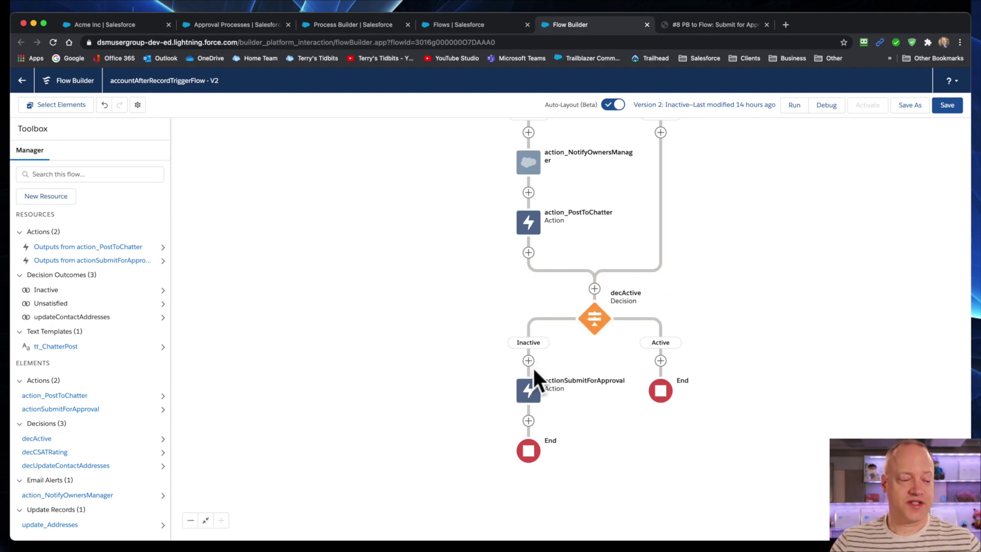
- Examine the update Addresses element's options and the element types available for the don't-update path of decUpdateContactAddresses
{"action": "left_click_drag", "start_coordinate": [705, 181], "coordinate": [706, 424]}
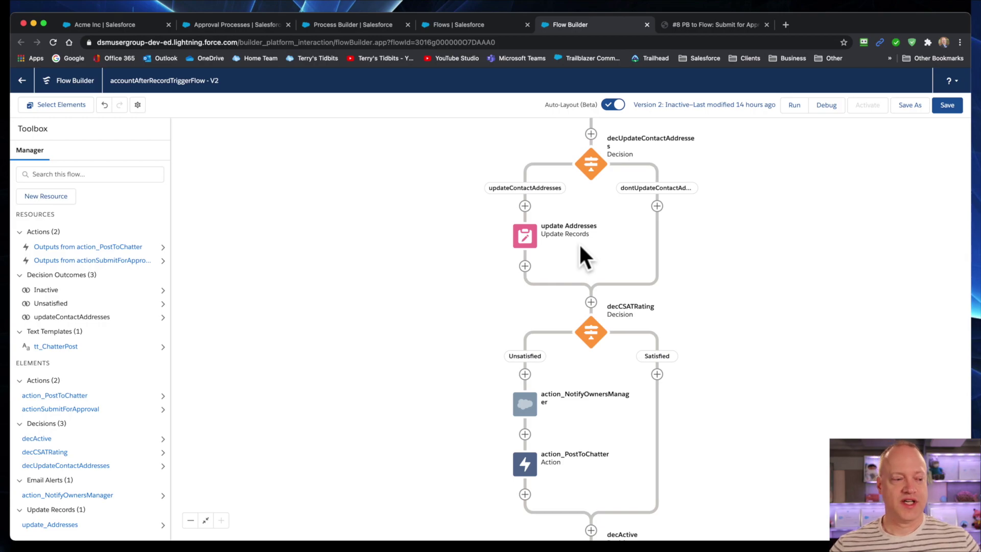
{"action": "left_click", "coordinate": [532, 242]}
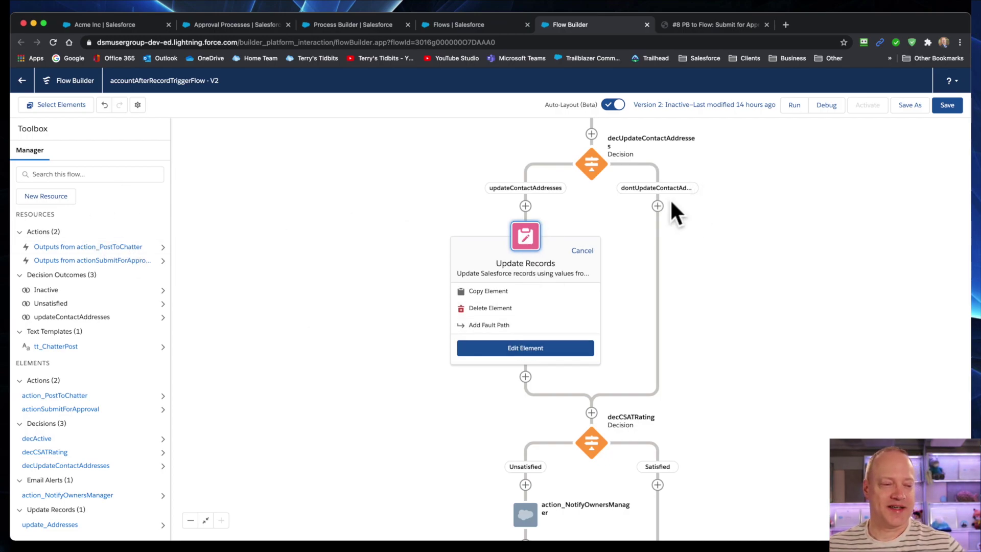
{"action": "left_click", "coordinate": [658, 206]}
{"action": "scroll", "coordinate": [639, 311], "scroll_direction": "down", "scroll_amount": 2}
{"action": "scroll", "coordinate": [638, 309], "scroll_direction": "down", "scroll_amount": 3}
{"action": "scroll", "coordinate": [638, 309], "scroll_direction": "up", "scroll_amount": 3}
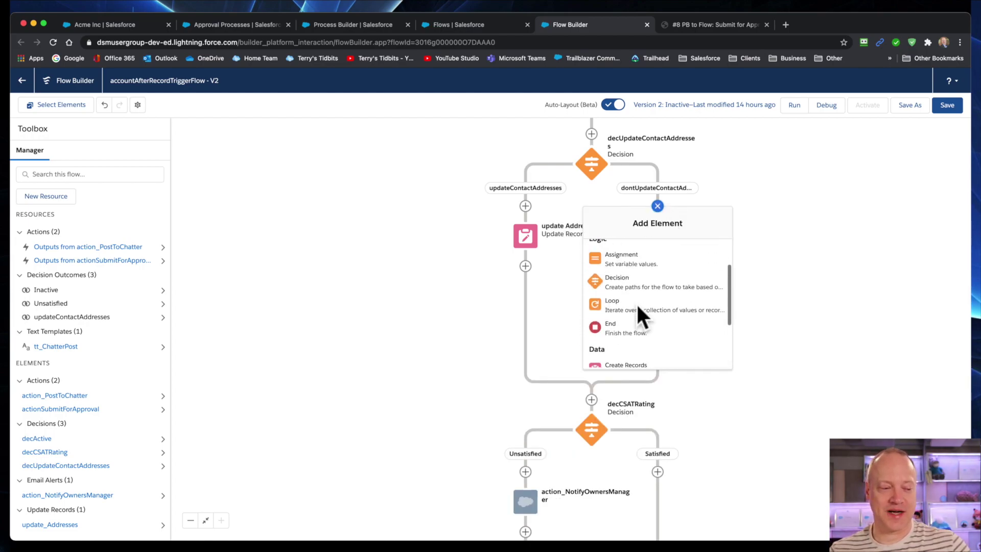
{"action": "scroll", "coordinate": [639, 312], "scroll_direction": "up", "scroll_amount": 2}
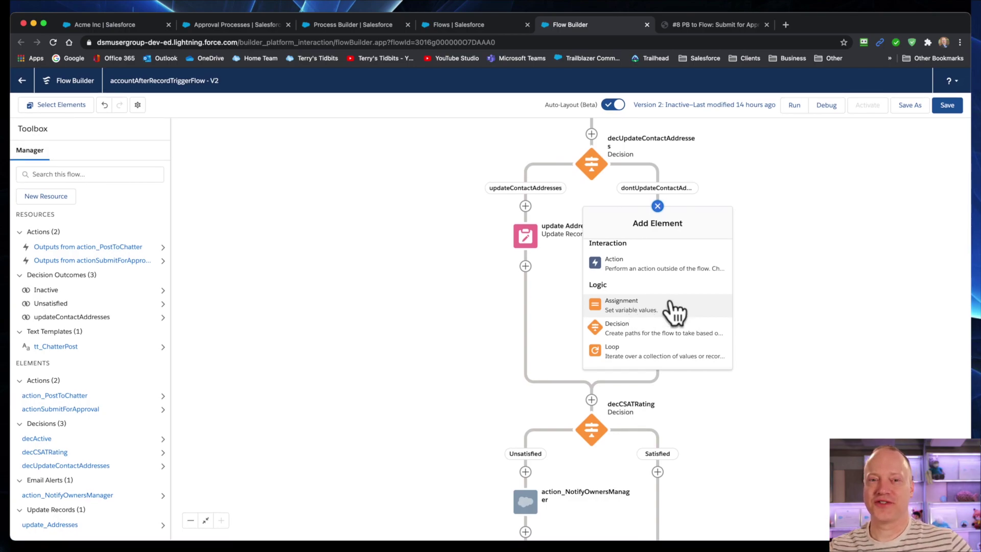
{"action": "scroll", "coordinate": [675, 285], "scroll_direction": "down", "scroll_amount": 2}
{"action": "scroll", "coordinate": [670, 278], "scroll_direction": "down", "scroll_amount": 2}
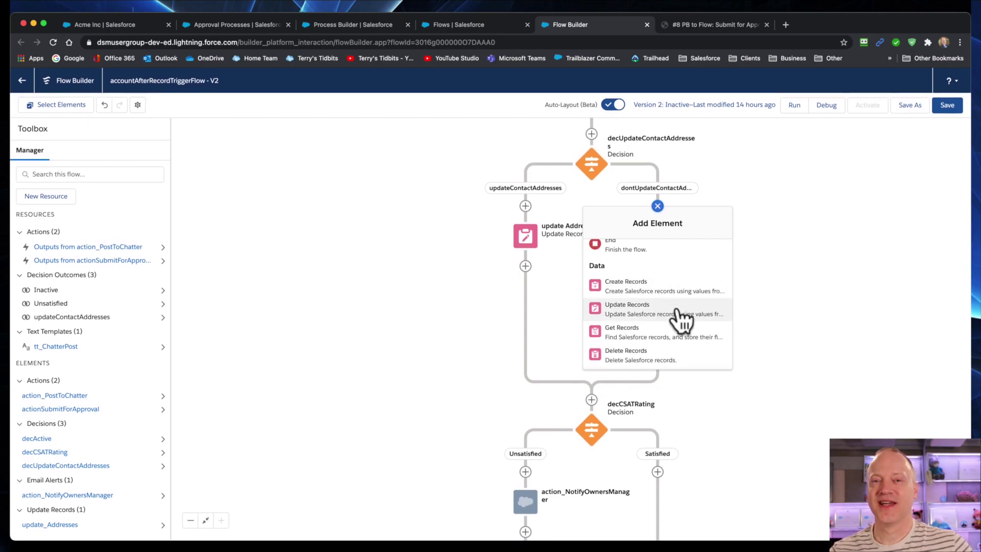